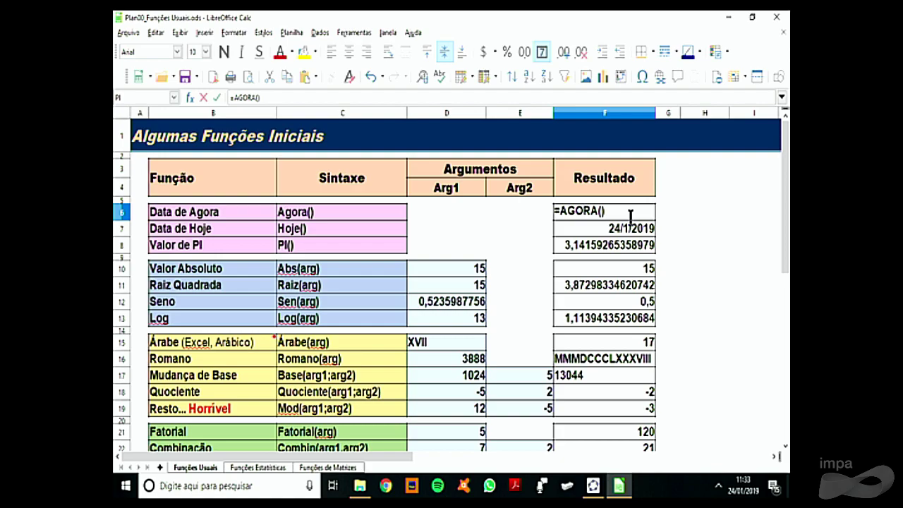
left_click(319, 233)
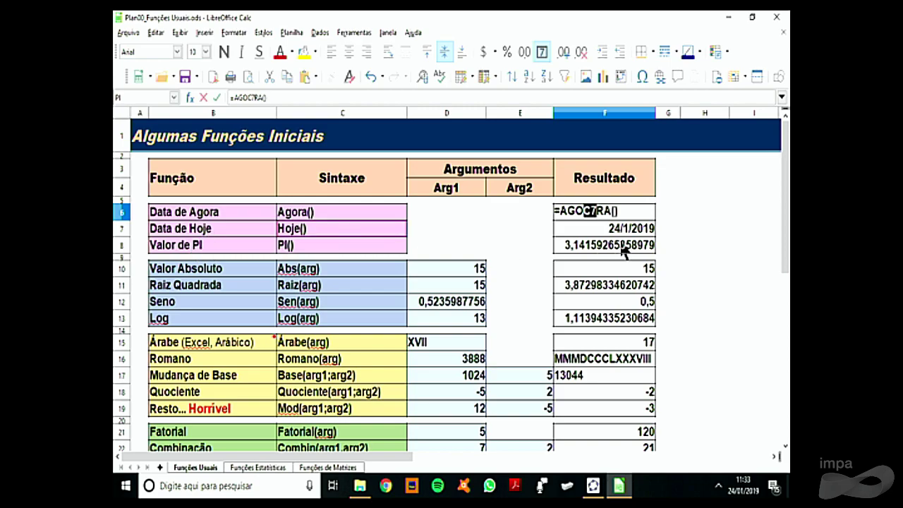
left_click(590, 231)
key("Escape")
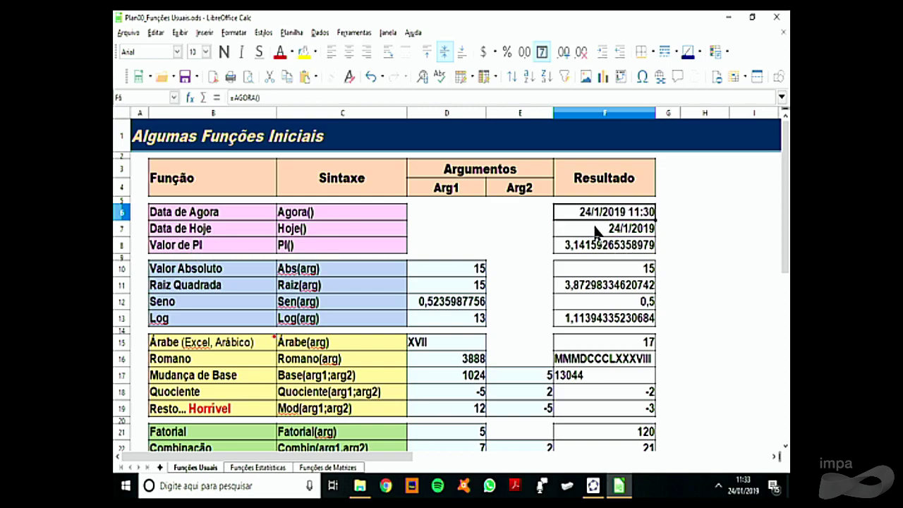
Inspect the formulas behind the Data de Hoje and Valor de PI results in column F.
left_click(596, 230)
double_click(596, 230)
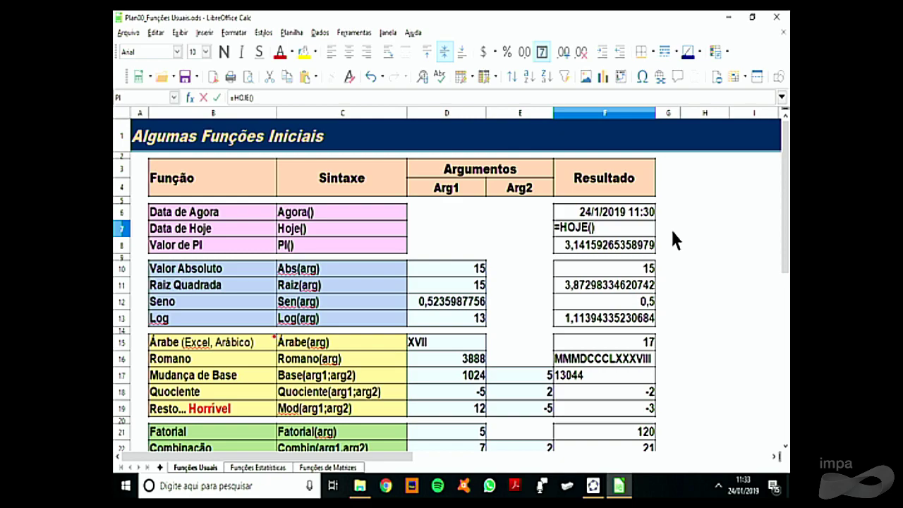
key("Return")
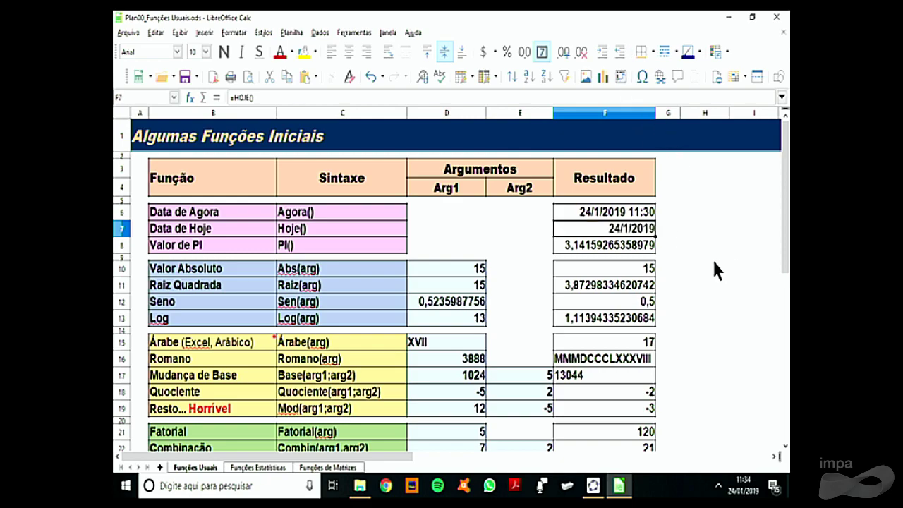
double_click(600, 252)
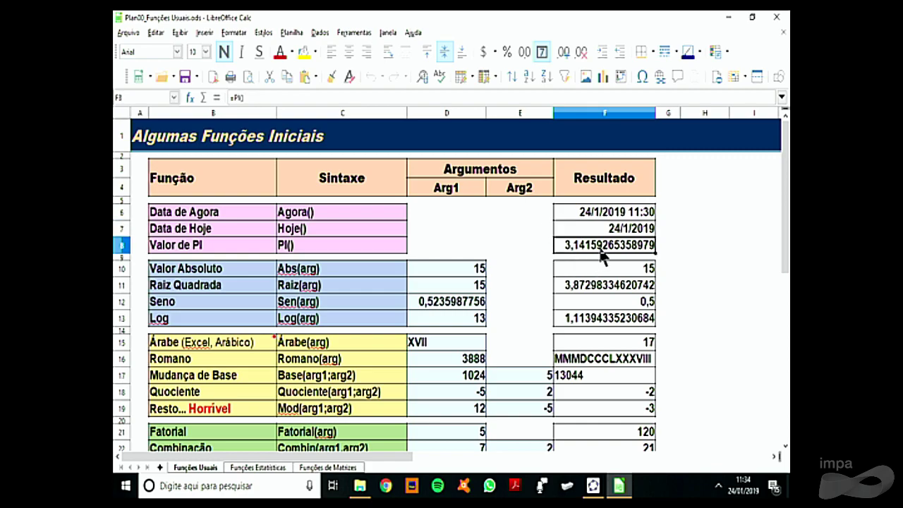
key("Return")
Select the Data de Agora result in F6 and widen the Resultado column slightly.
left_click(635, 213)
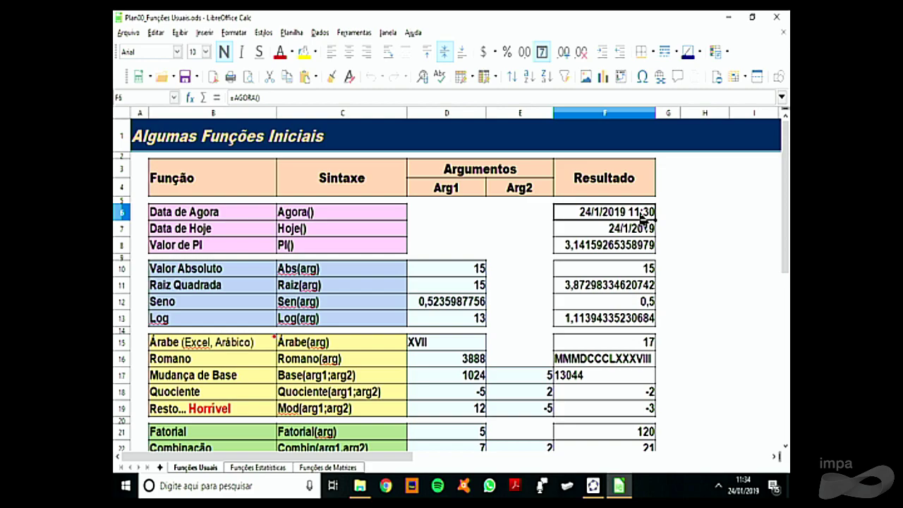
left_click(706, 228)
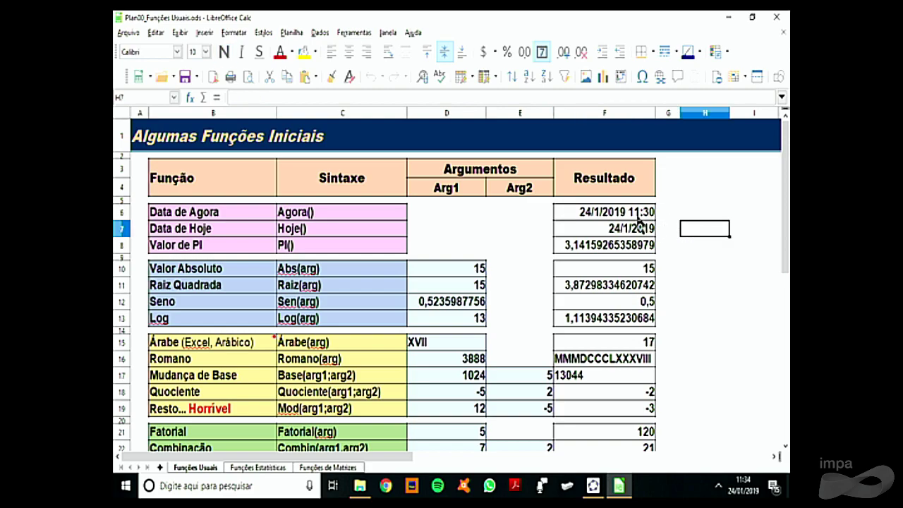
left_click(637, 216)
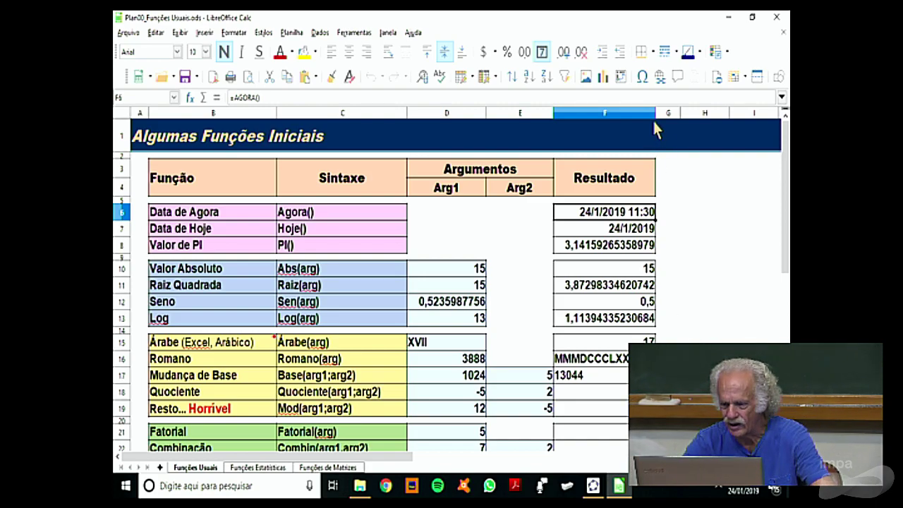
left_click_drag(657, 115, 670, 117)
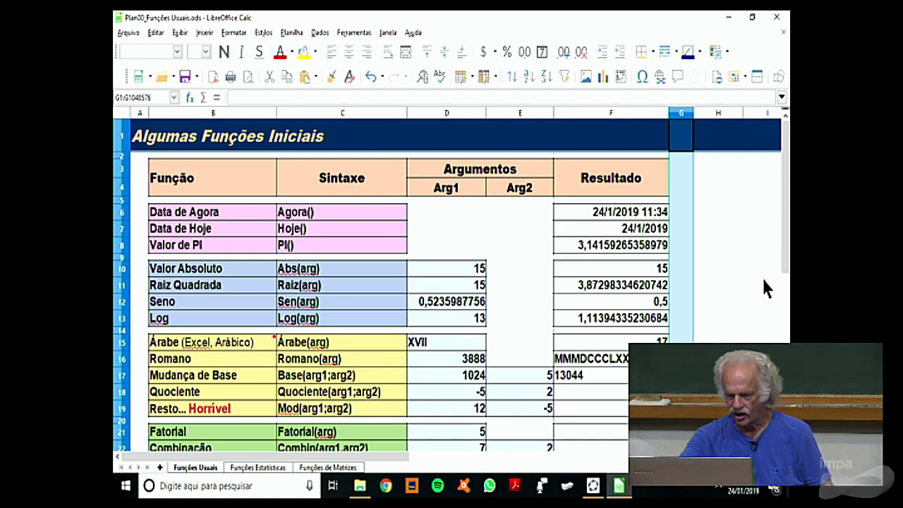
Check the HOJE formula in F7 and the PI formula in F8 again.
left_click(584, 235)
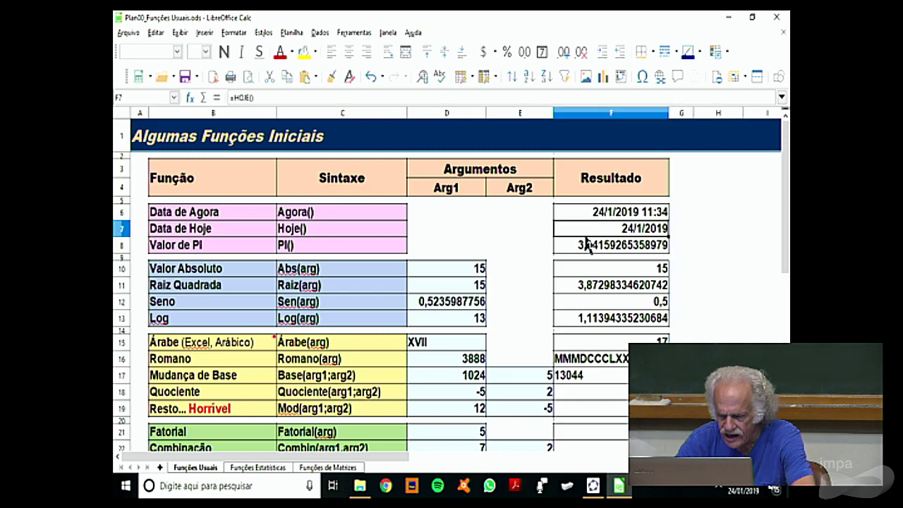
double_click(647, 250)
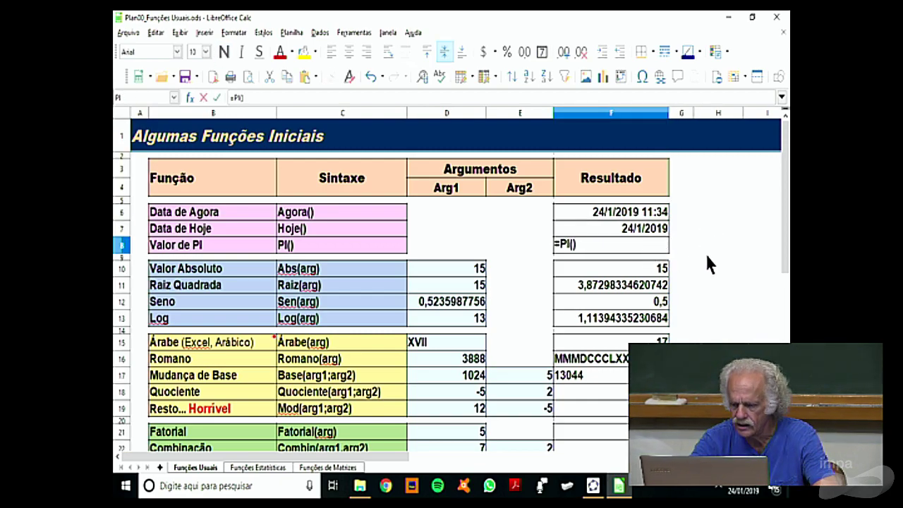
key("Return")
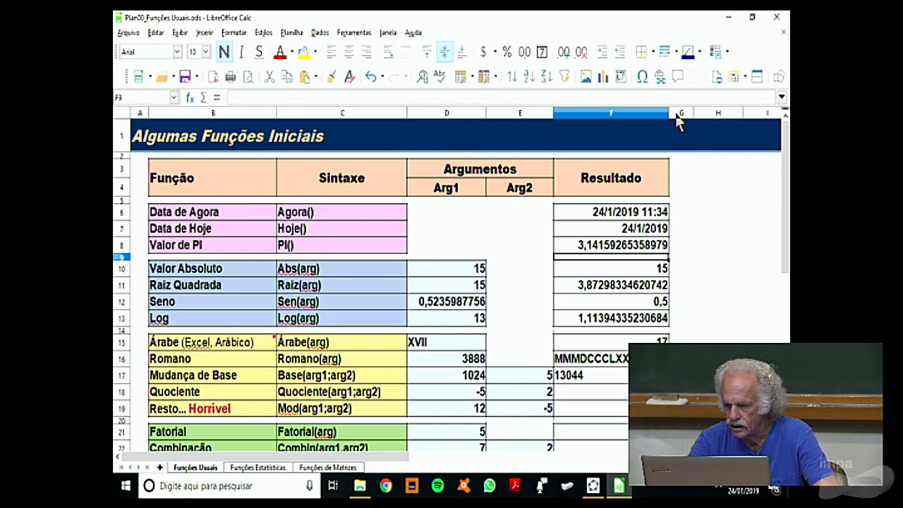
Widen the Resultado column further and check the AGORA formula in F6.
left_click_drag(681, 112, 700, 113)
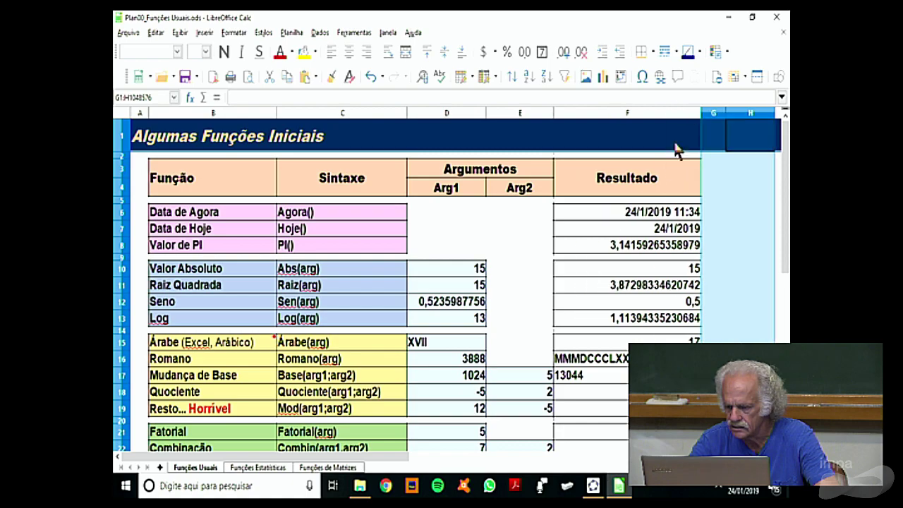
left_click(655, 222)
double_click(643, 215)
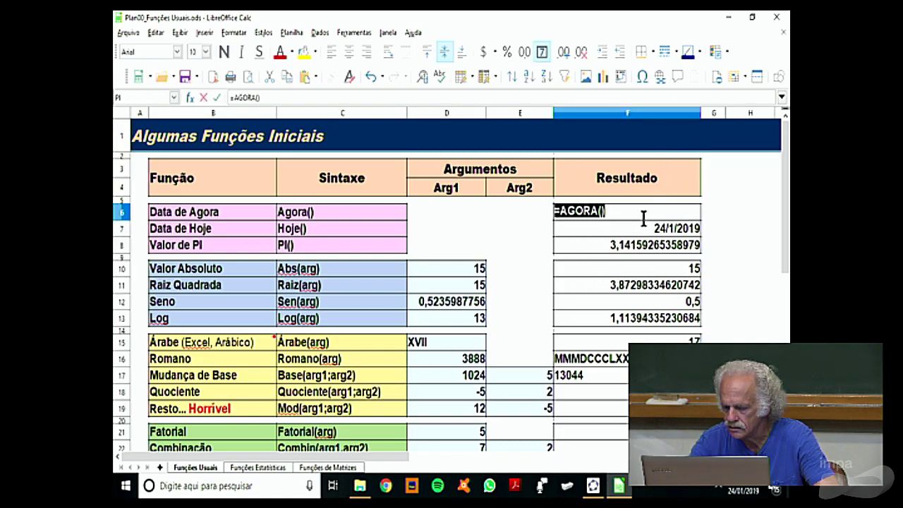
key("Escape")
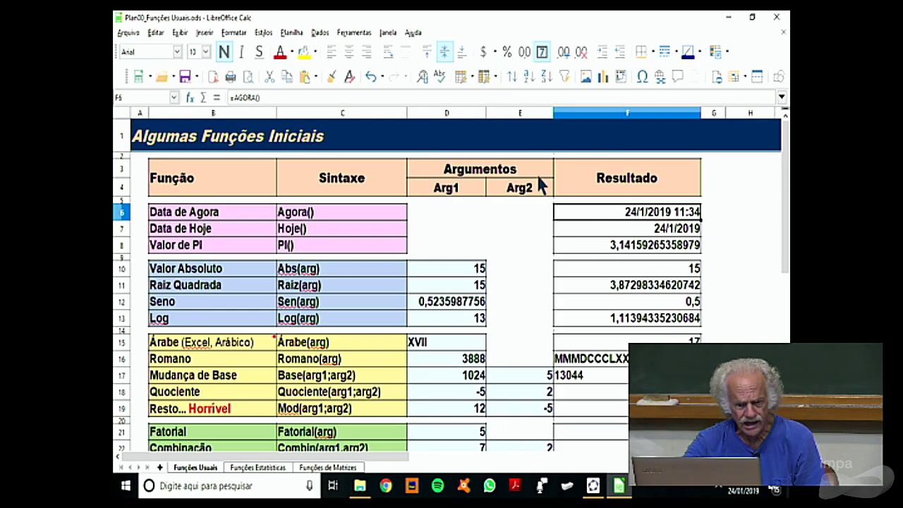
Examine the Árabe function's syntax and its Roman numeral argument in D15.
left_click(244, 248)
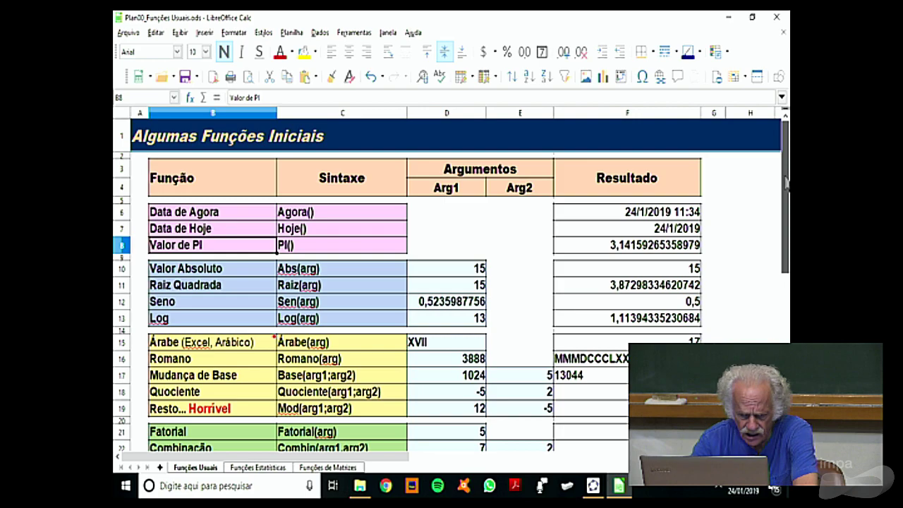
left_click_drag(786, 185, 787, 197)
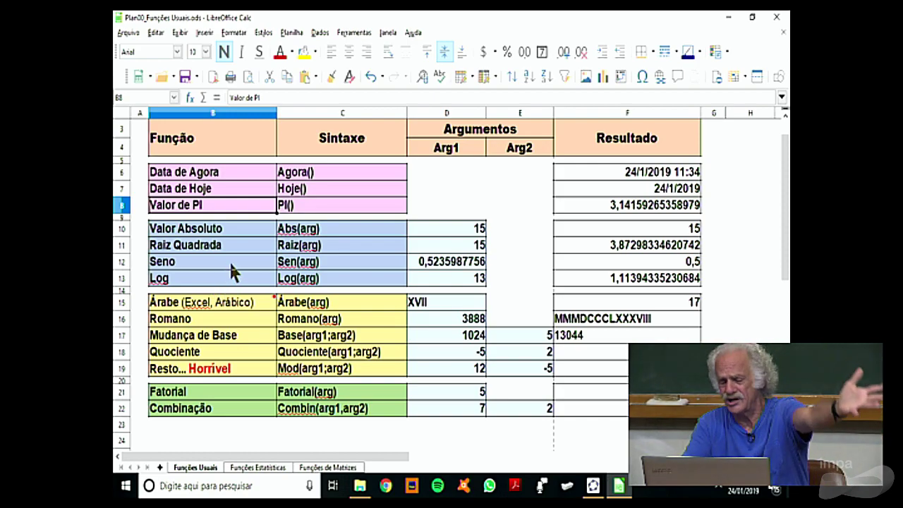
triple_click(339, 304)
double_click(436, 302)
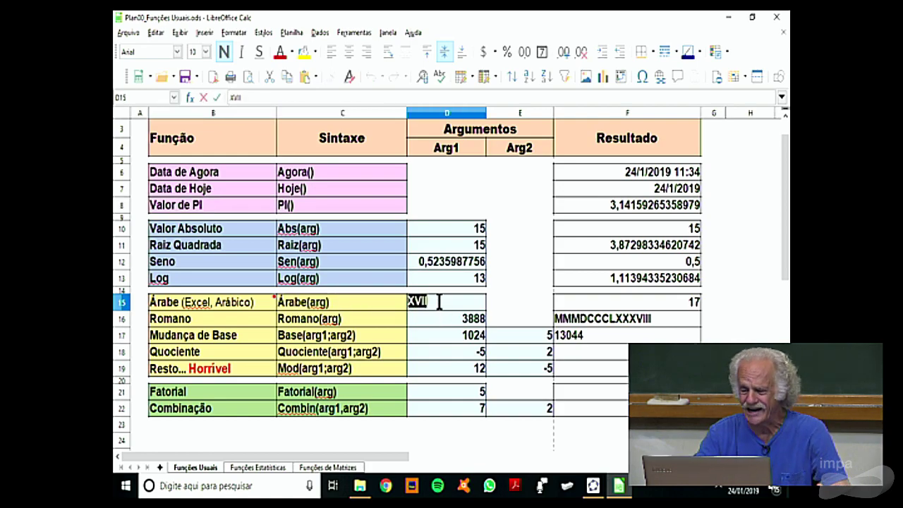
key("Return")
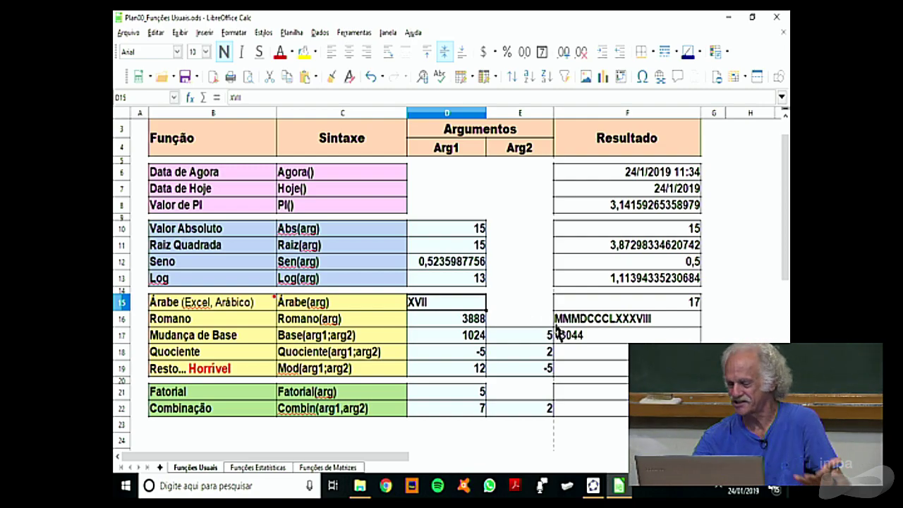
Inspect the Árabe result formula in F15 and its argument in D15, discarding any edits.
double_click(667, 300)
left_click(447, 294)
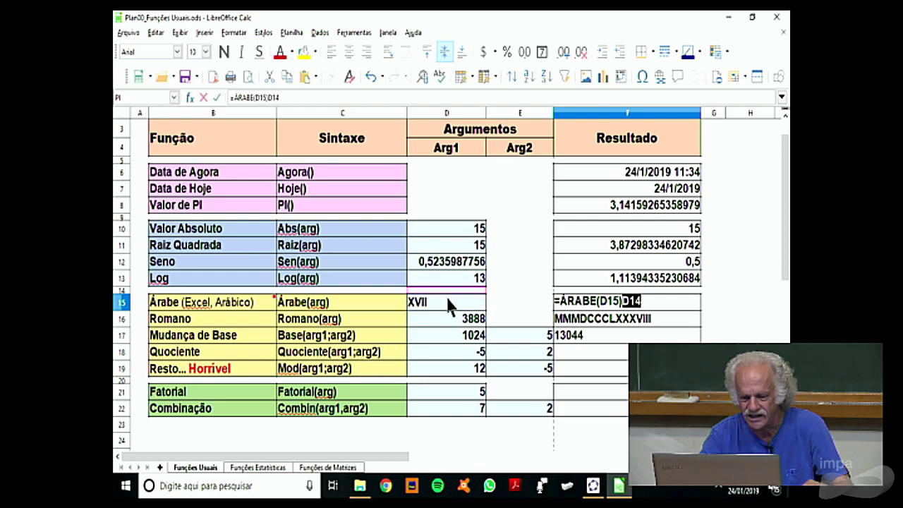
left_click(438, 304)
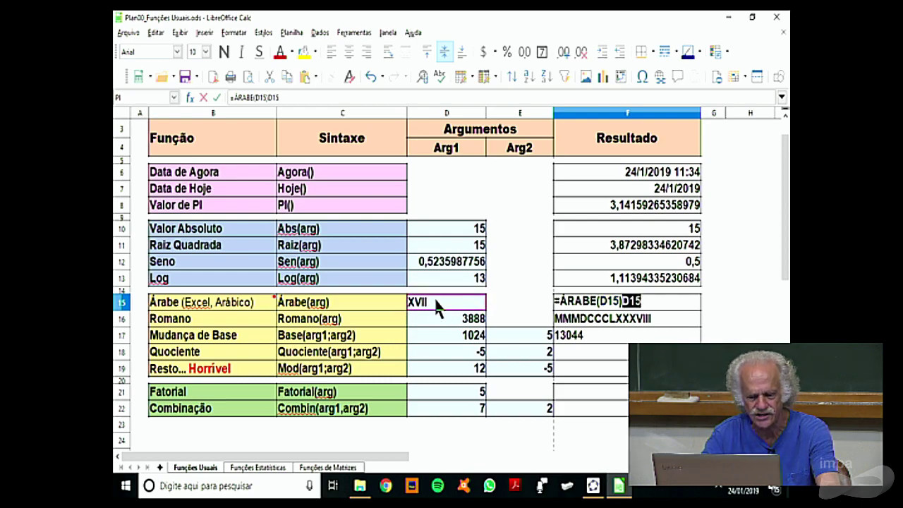
left_click(437, 306)
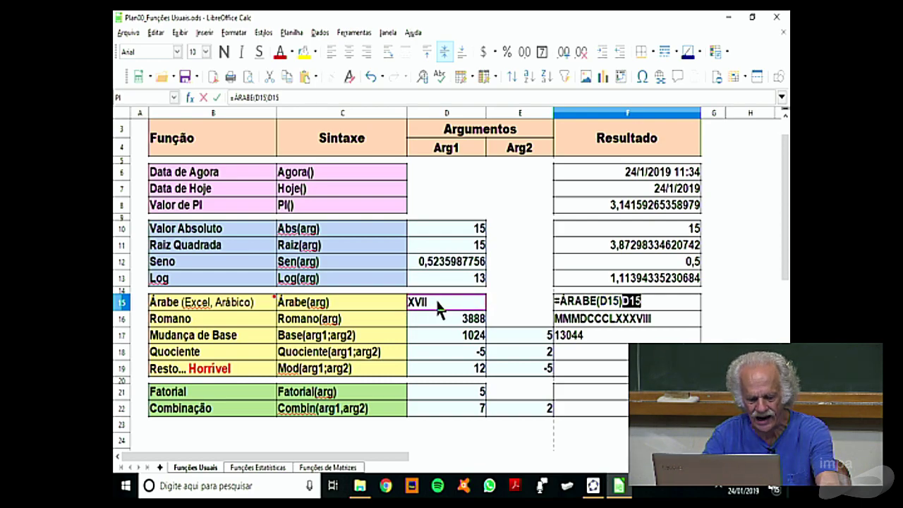
key("Escape")
double_click(427, 302)
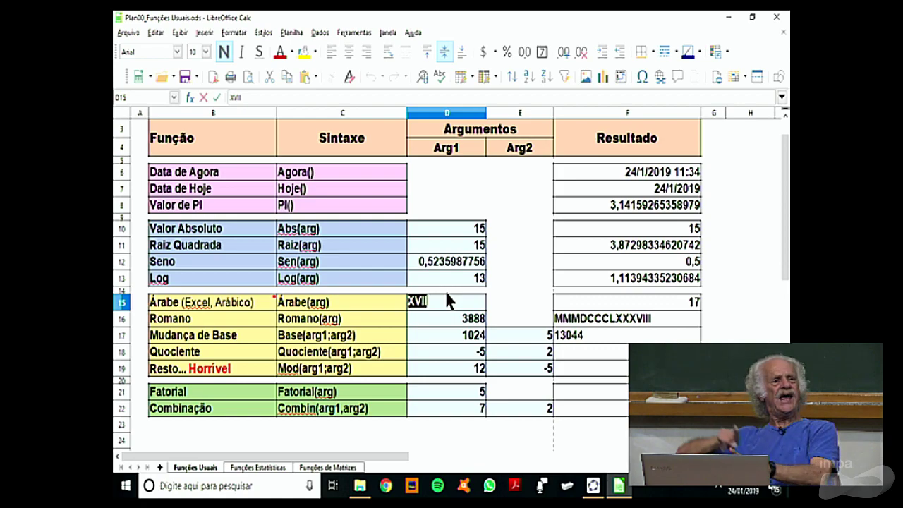
key("Escape")
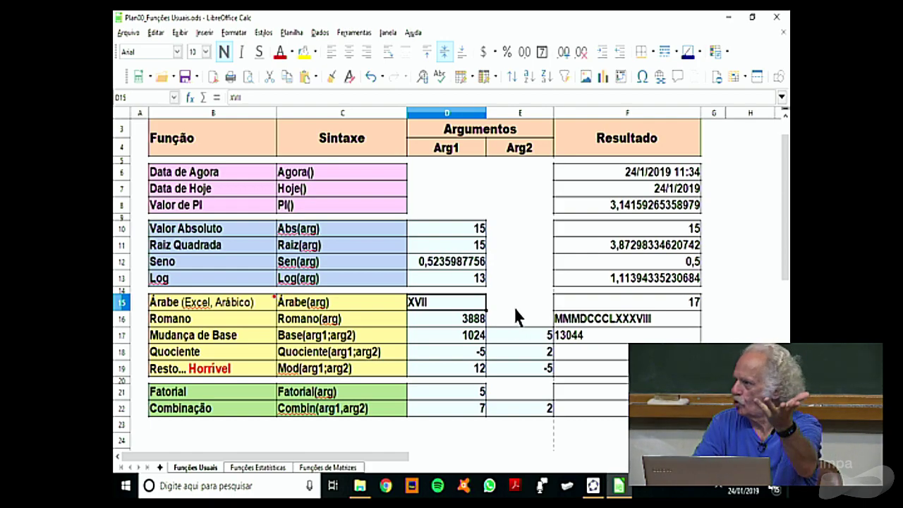
Set the Romano function's argument in D16 to 7888.
left_click(458, 321)
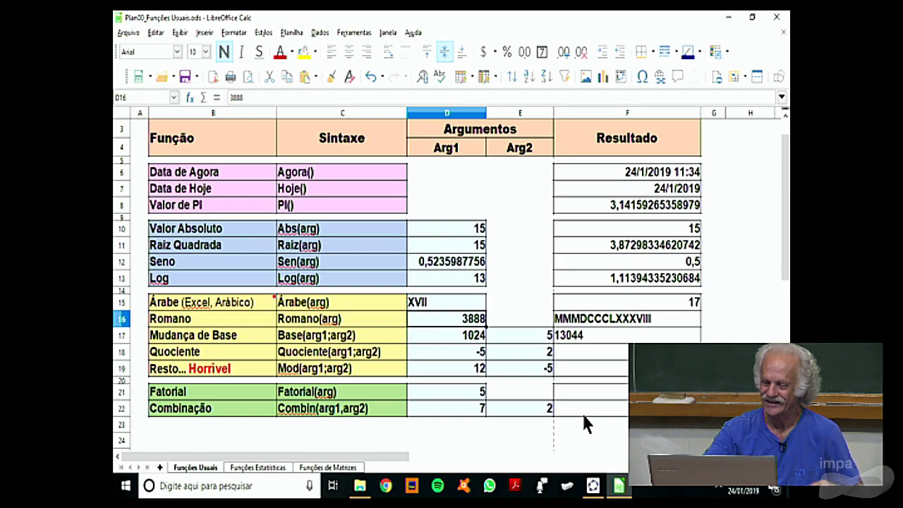
double_click(452, 323)
key("shift+Right")
key("shift+Right")
key("shift+Right")
key("shift+Right")
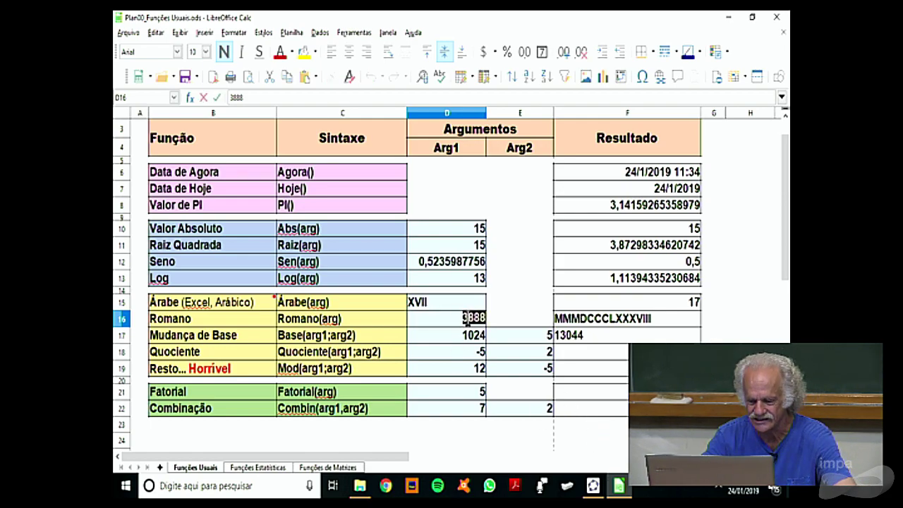
left_click(480, 317)
key("Home")
key("shift+Right")
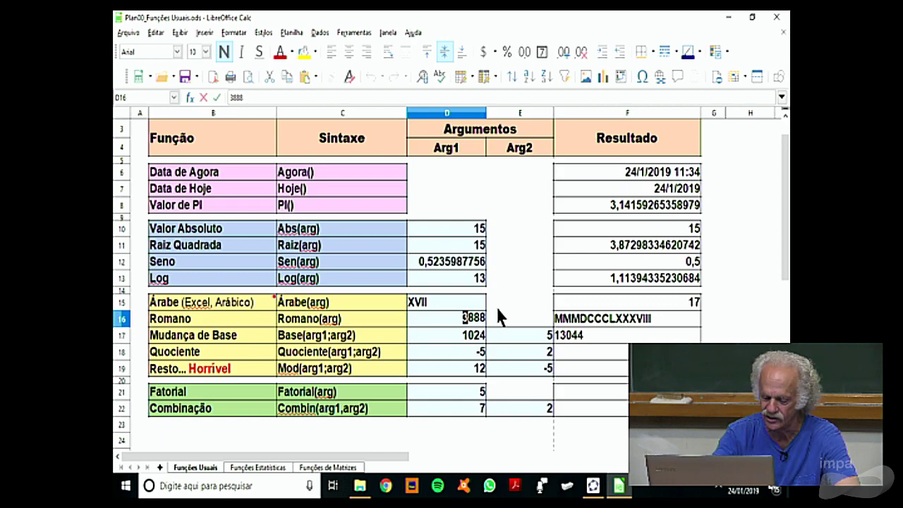
type("7")
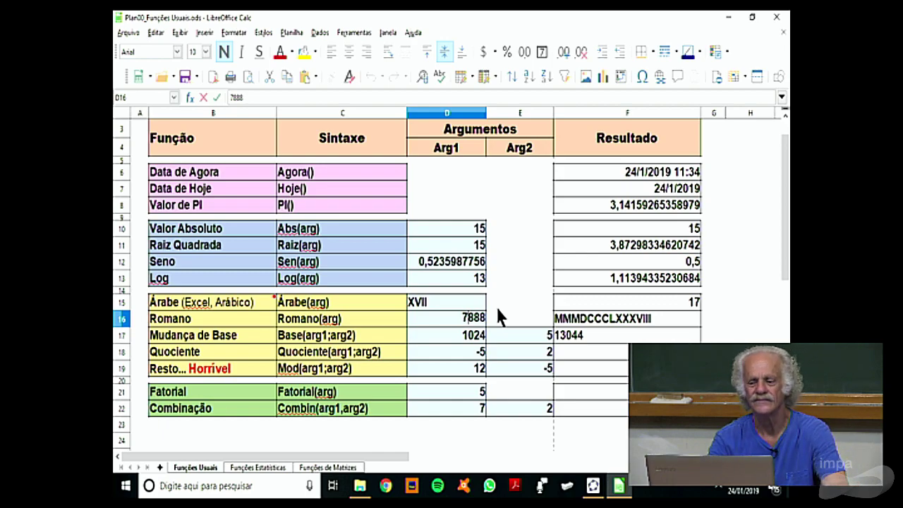
key("Return")
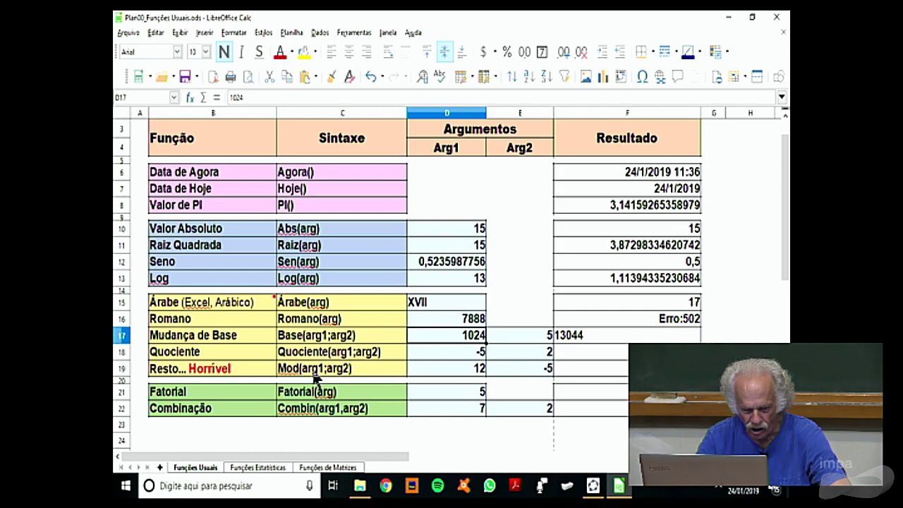
Point out the Fatorial and Combinação rows, and set the Romano argument in D16 to 72888.
left_click(238, 392)
left_click(247, 411)
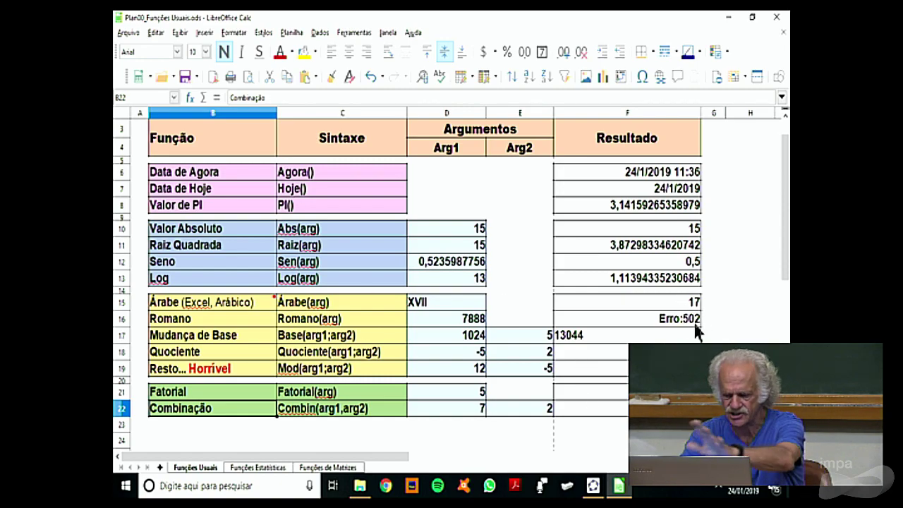
left_click(480, 318)
double_click(468, 317)
left_click(461, 319)
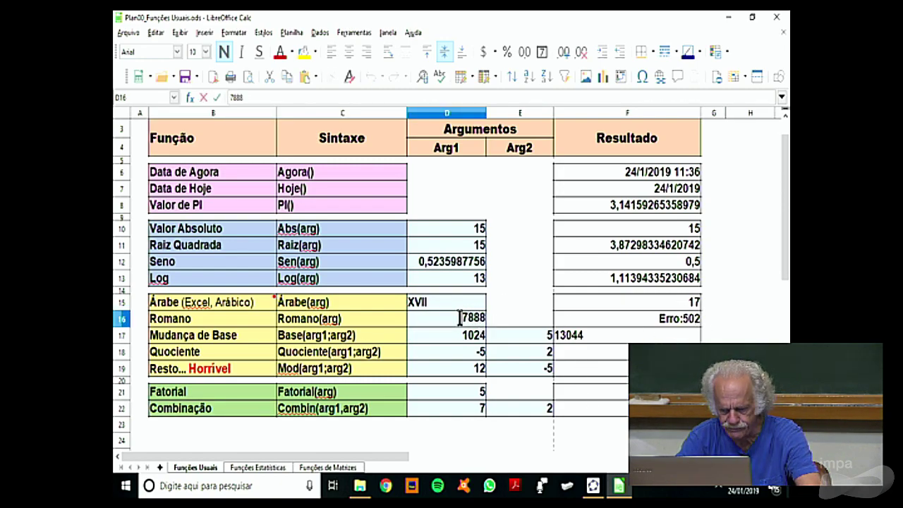
type("2")
key("Return")
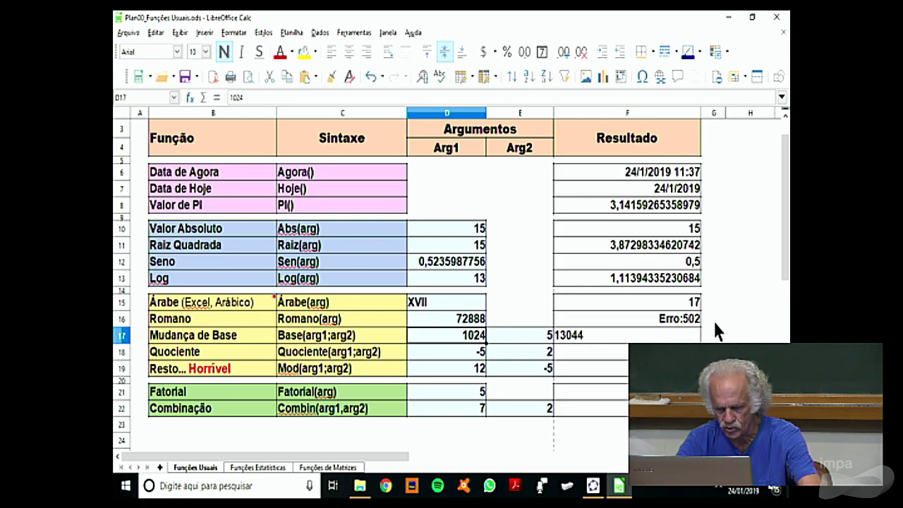
Set the Romano argument in D16 to 888.
double_click(460, 318)
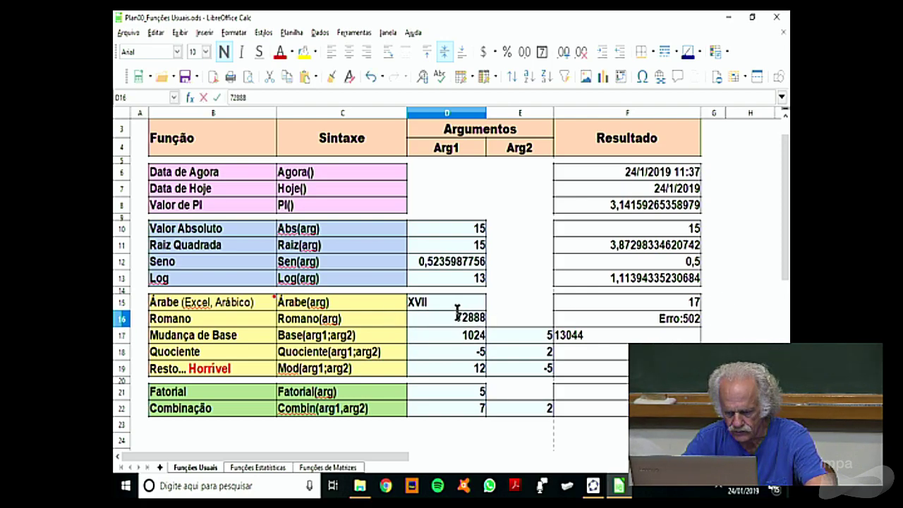
left_click(465, 315)
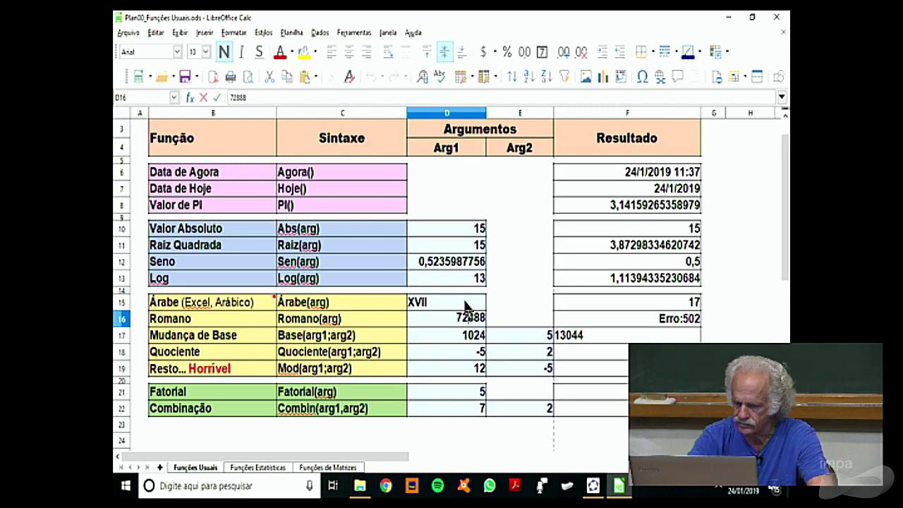
key("Return")
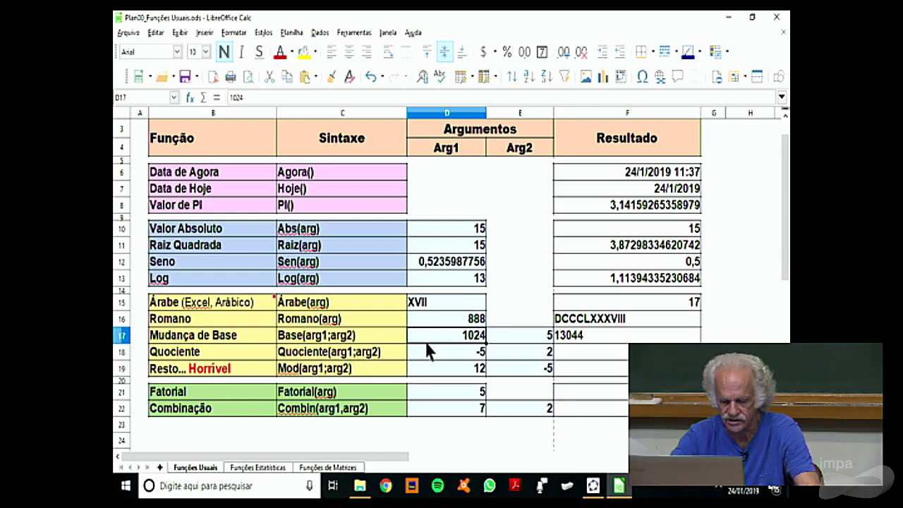
View the Funções Estatísticas and Funções de Matrizes sheets, leaving the sheet names as they are.
double_click(257, 469)
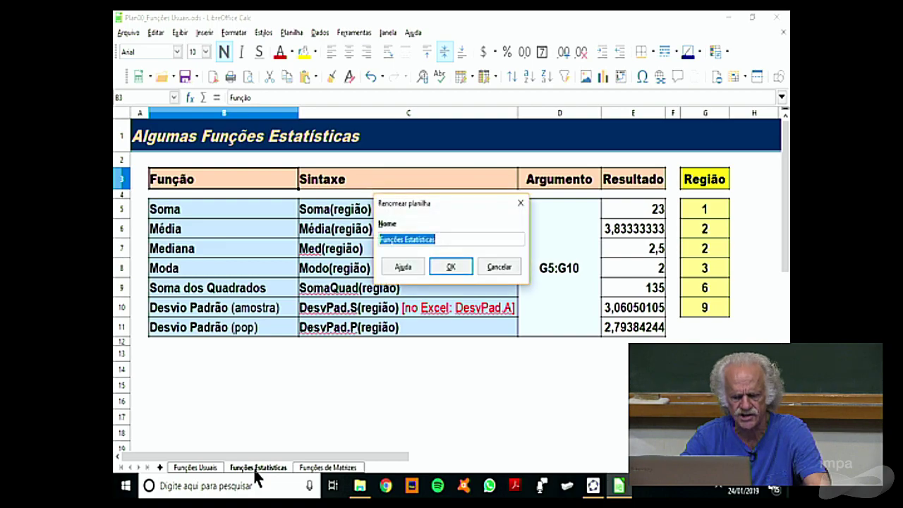
left_click(495, 267)
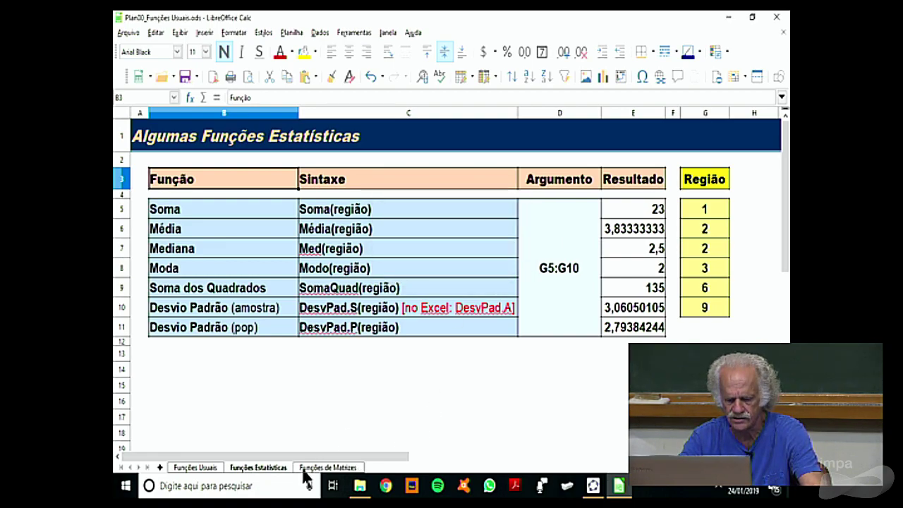
left_click(328, 468)
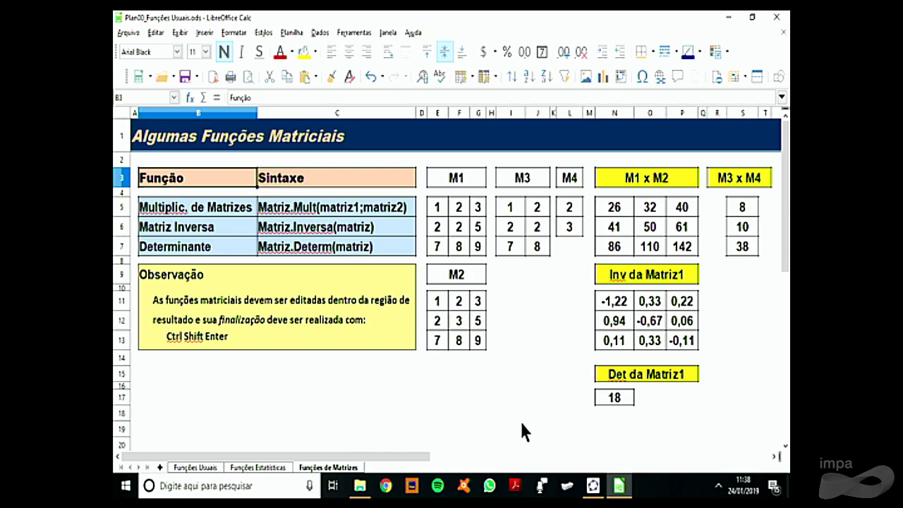
Close the Funções Usuais workbook without saving and open the Simulação sheet of Plan02_Exemplo Lúdico_Conjectura de Collatz.ods.
left_click(780, 23)
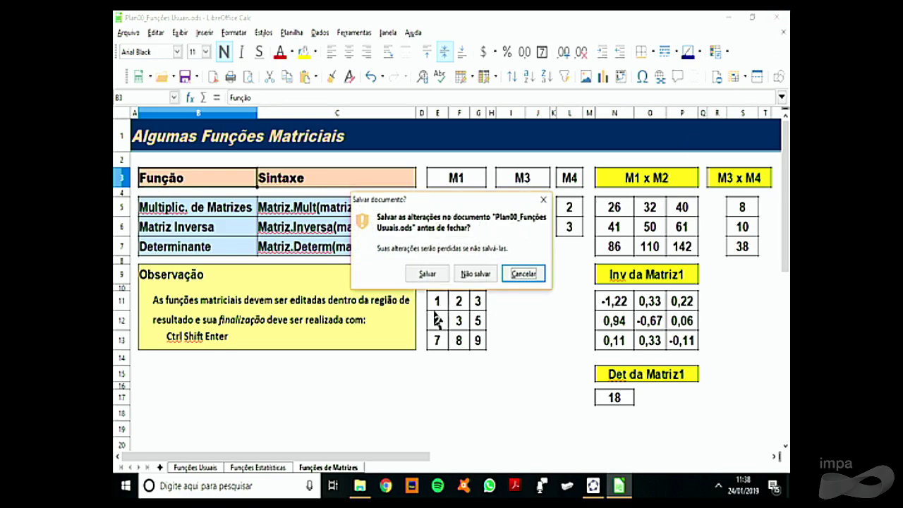
left_click(466, 273)
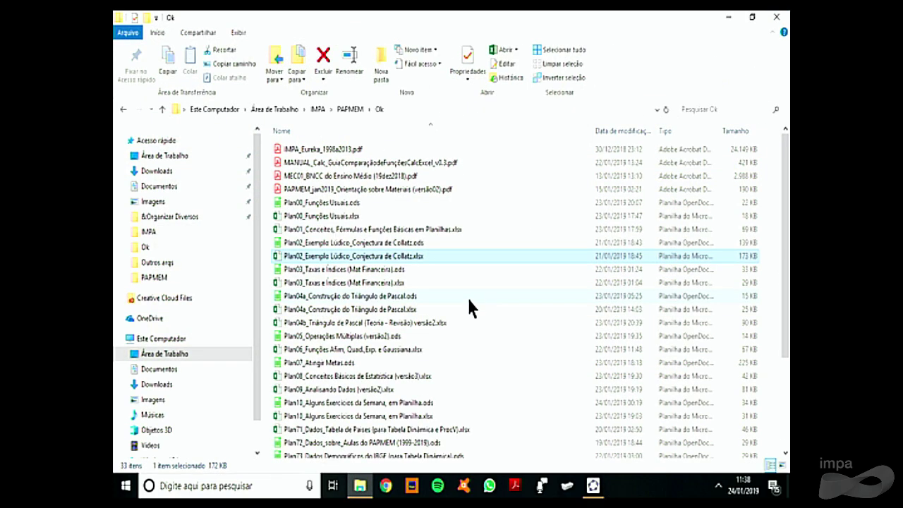
double_click(403, 244)
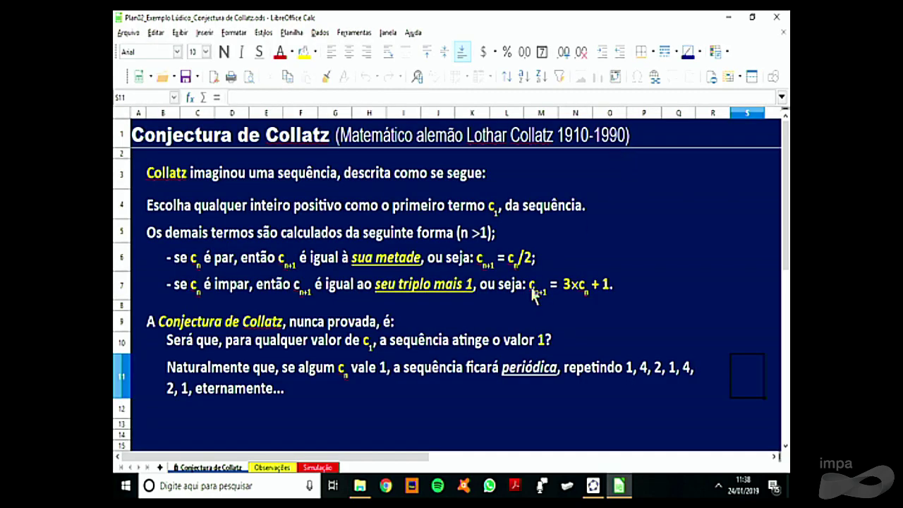
left_click(318, 467)
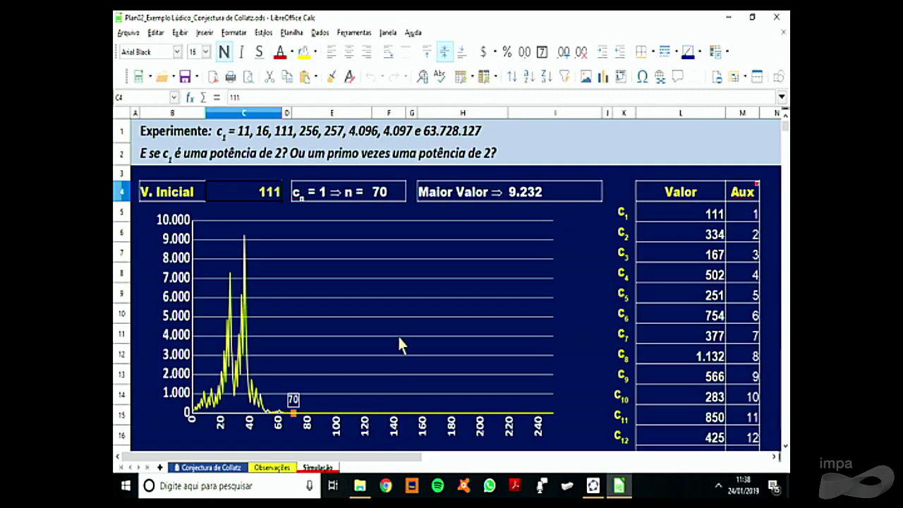
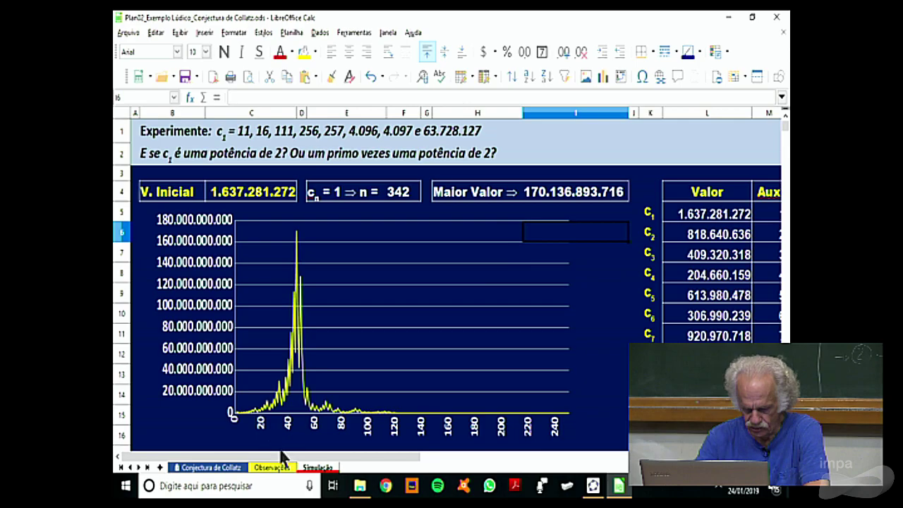
Close the Collatz workbook without saving and open Plan07_Atingir Metas.ods from the Ok folder.
left_click(777, 17)
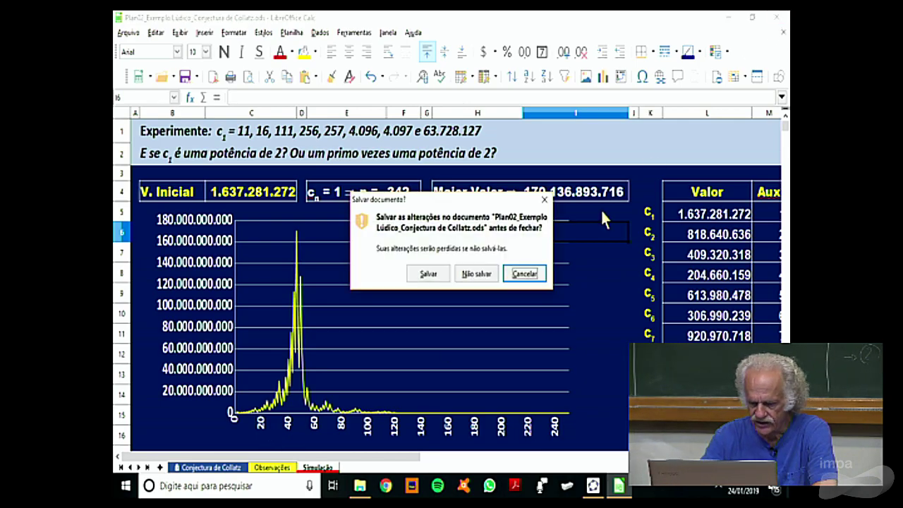
left_click(476, 276)
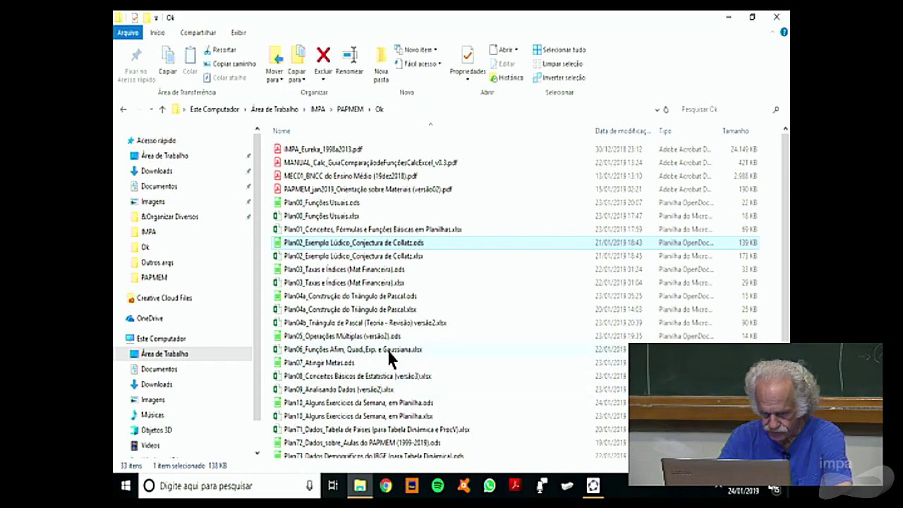
left_click(388, 349)
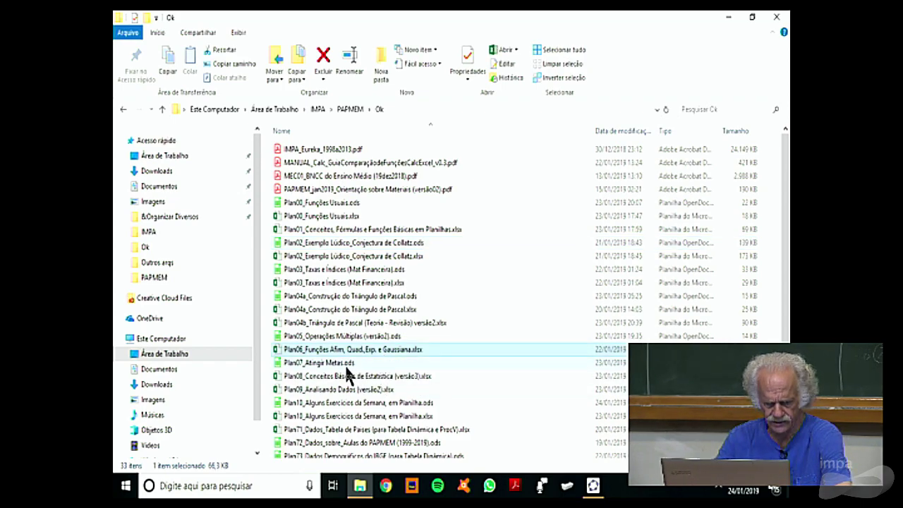
left_click(347, 365)
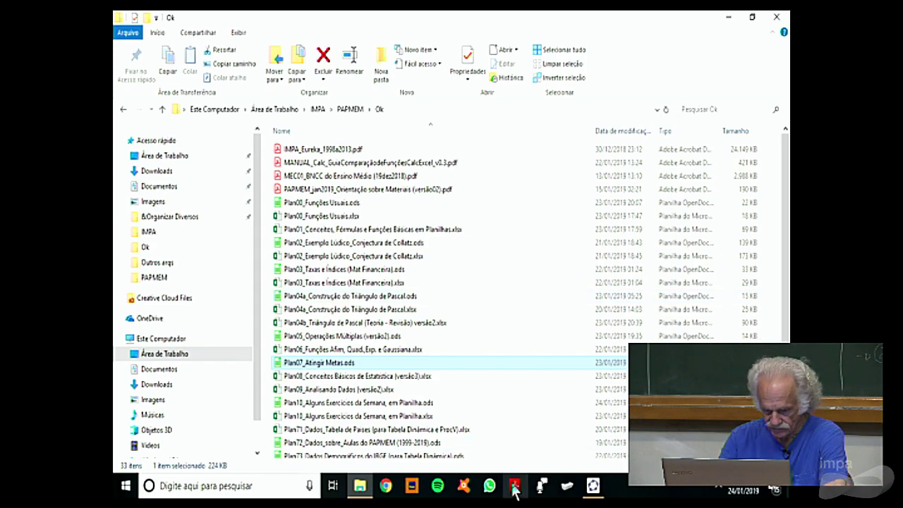
double_click(383, 364)
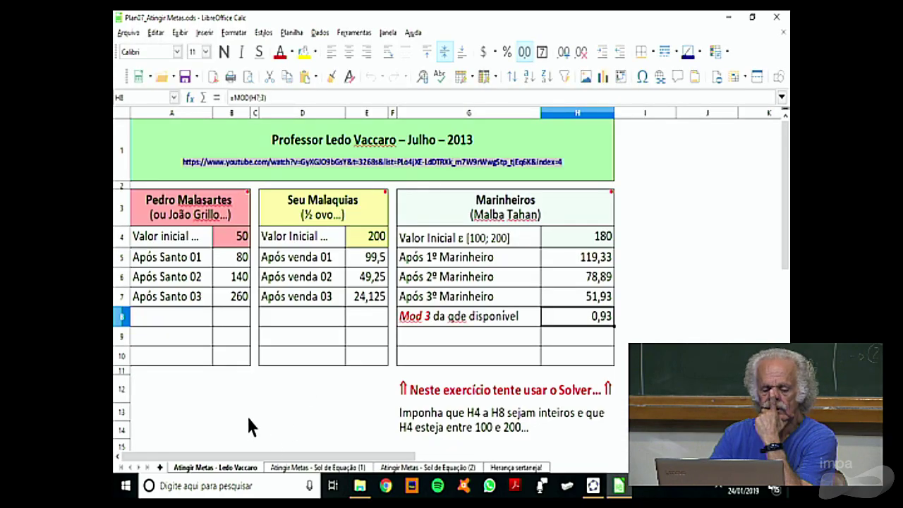
Look over the Pedro Malasartes, Seu Malaquias and Marinheiros exercise tables and the Solver note in G12.
left_click(239, 397)
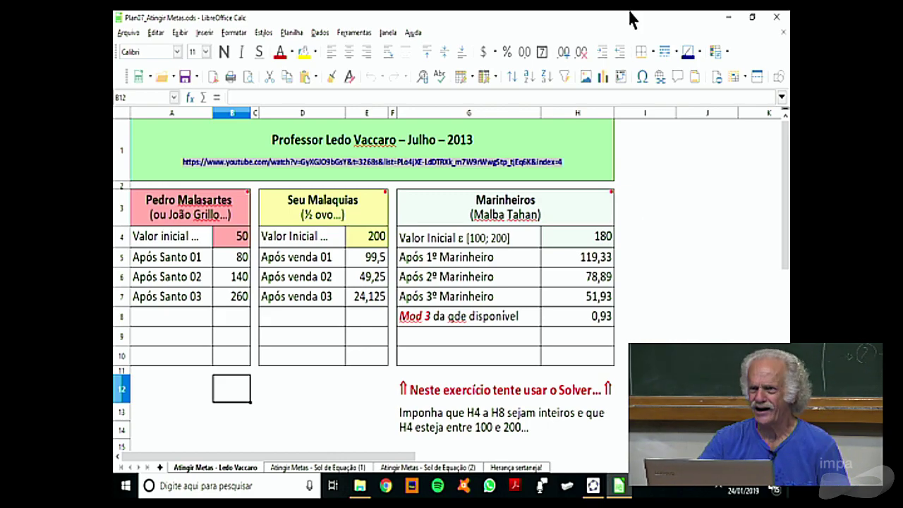
mouse_move(244, 202)
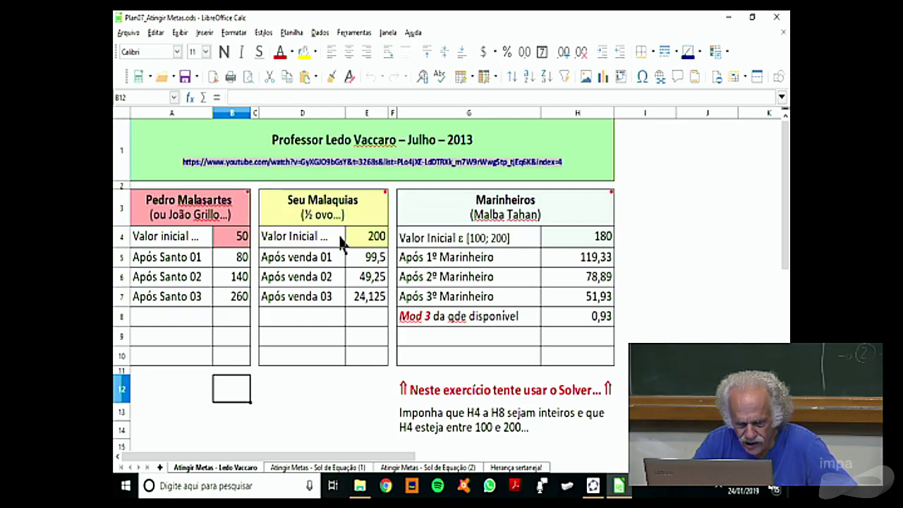
mouse_move(377, 189)
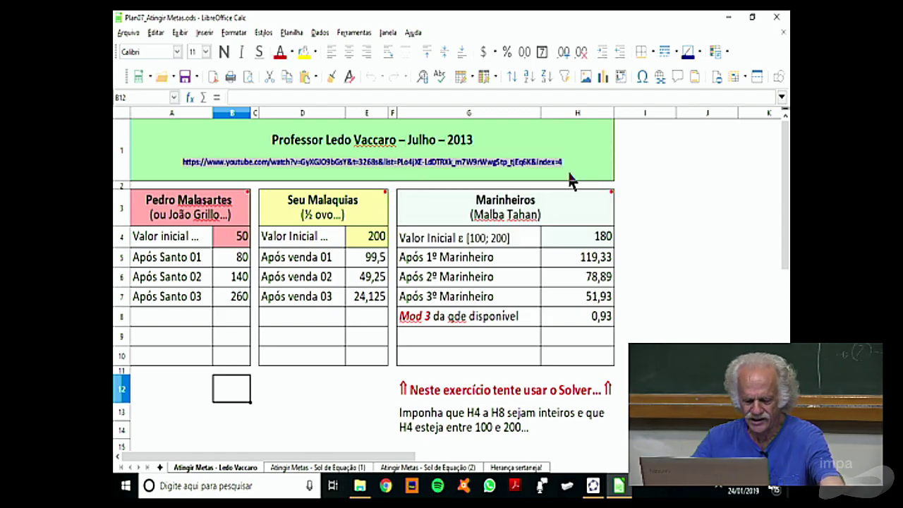
left_click(593, 215)
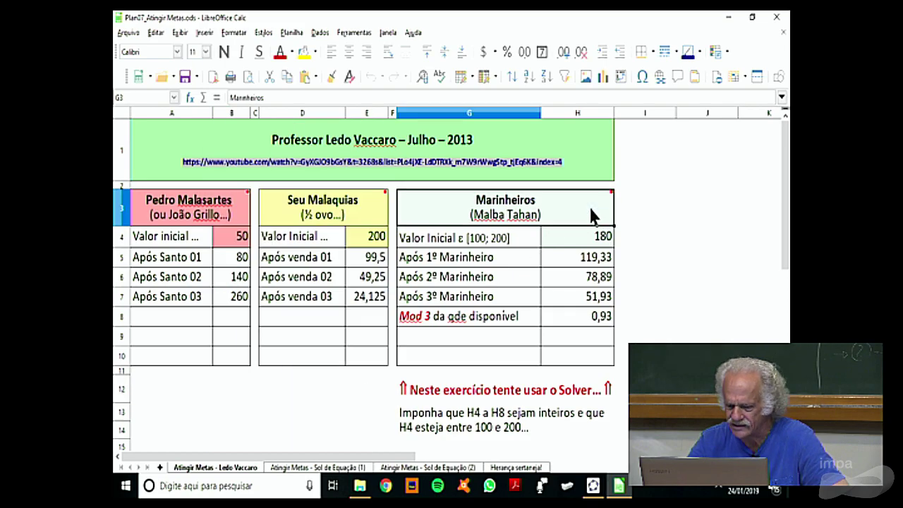
double_click(654, 210)
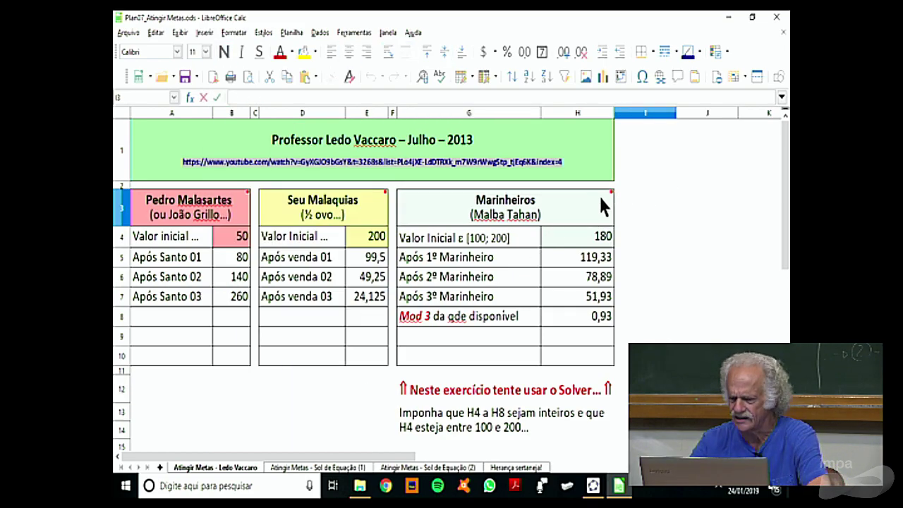
left_click(593, 398)
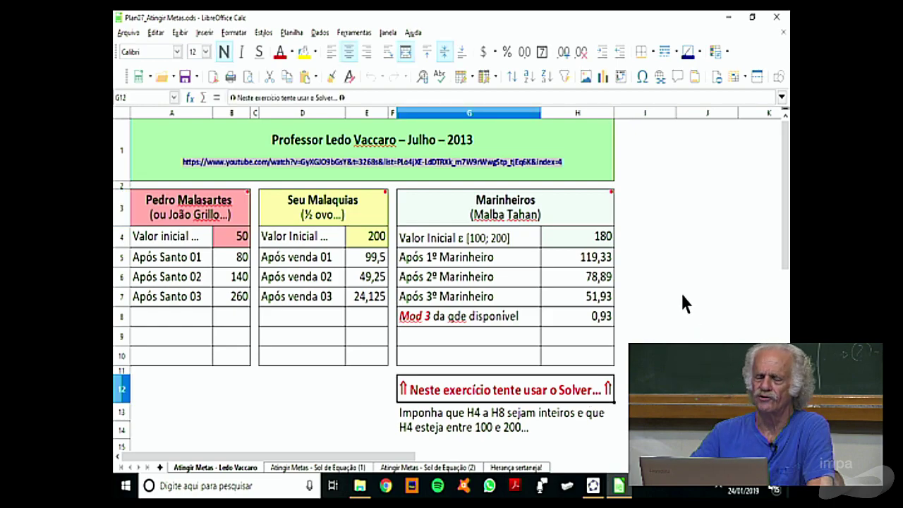
left_click(682, 192)
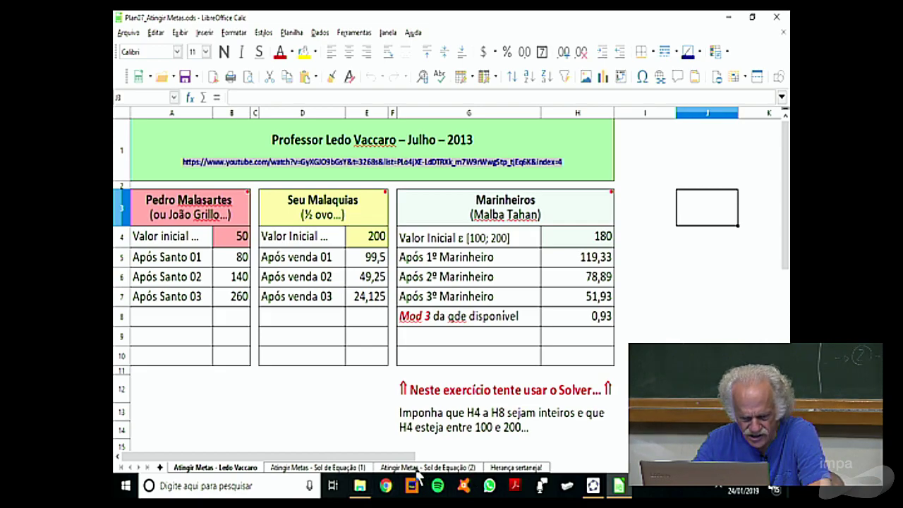
Switch to the Atingir Metas - Sol de Equação (1) sheet and inspect the y formula in L1, discarding any edits.
left_click(342, 470)
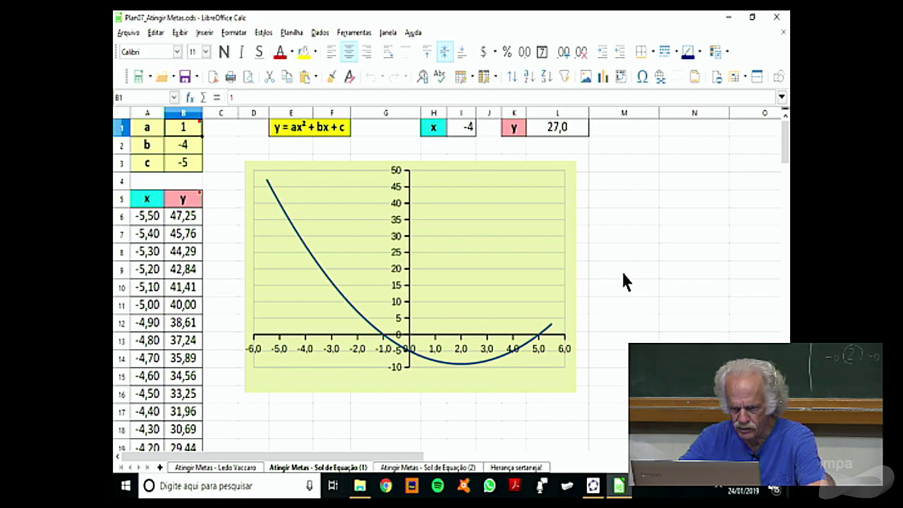
left_click(321, 33)
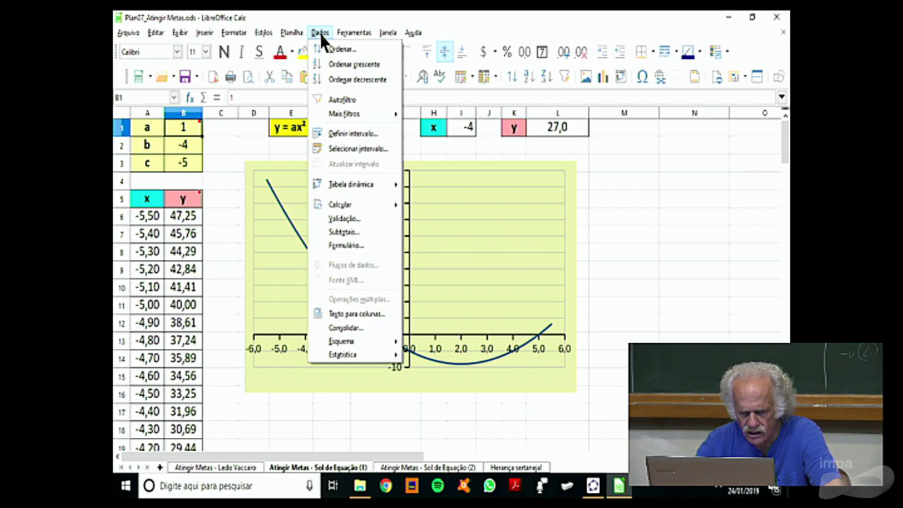
mouse_move(346, 37)
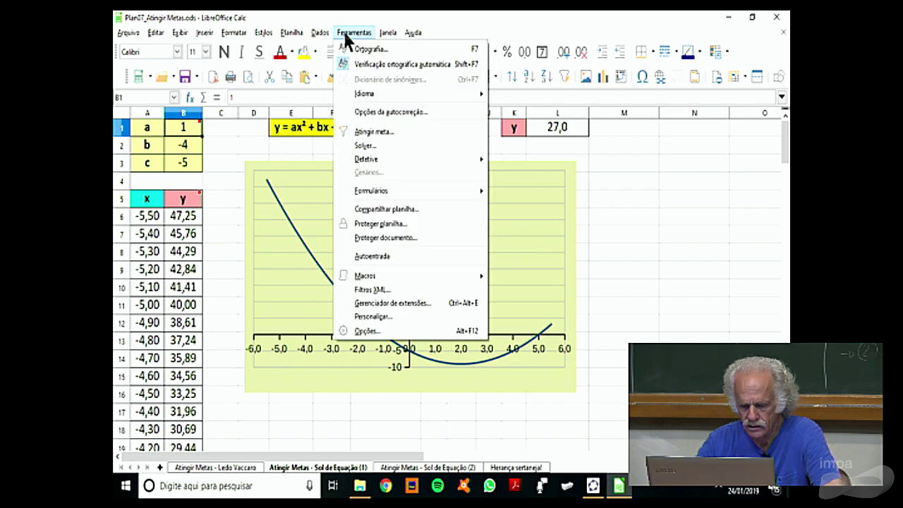
mouse_move(316, 37)
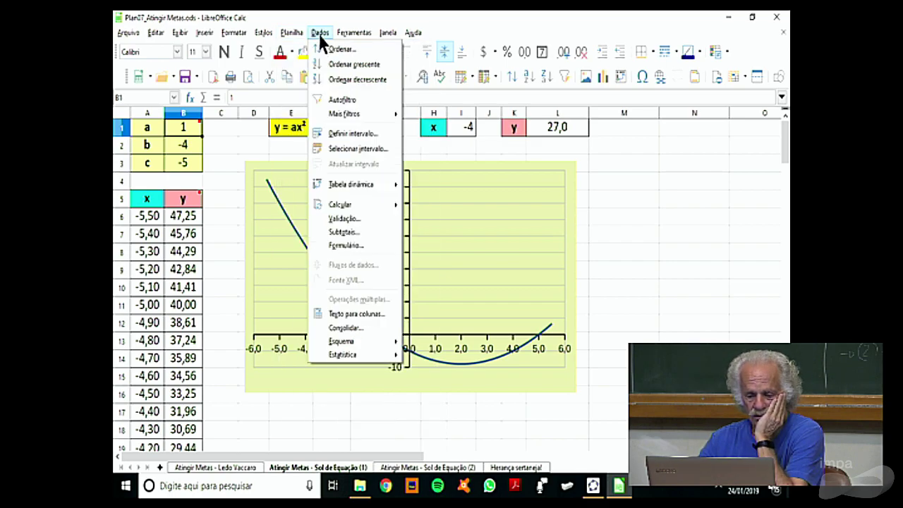
left_click(583, 164)
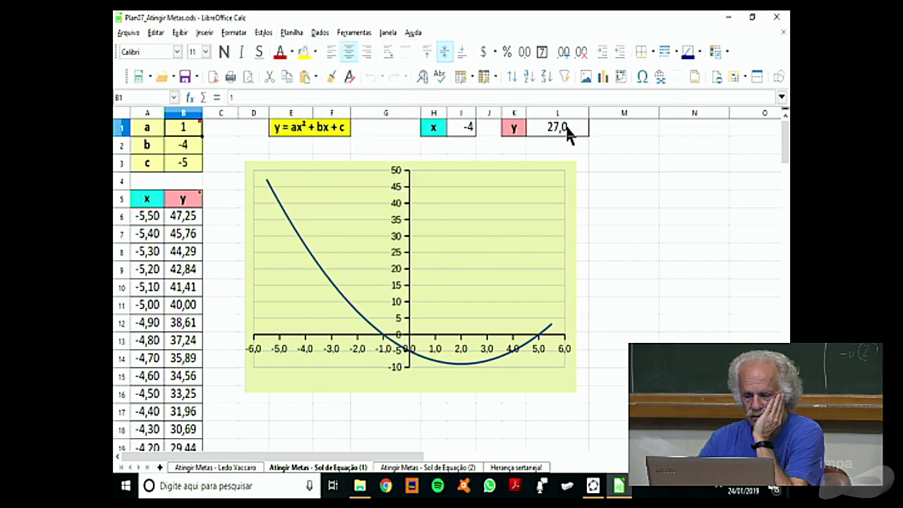
double_click(564, 128)
key("Escape")
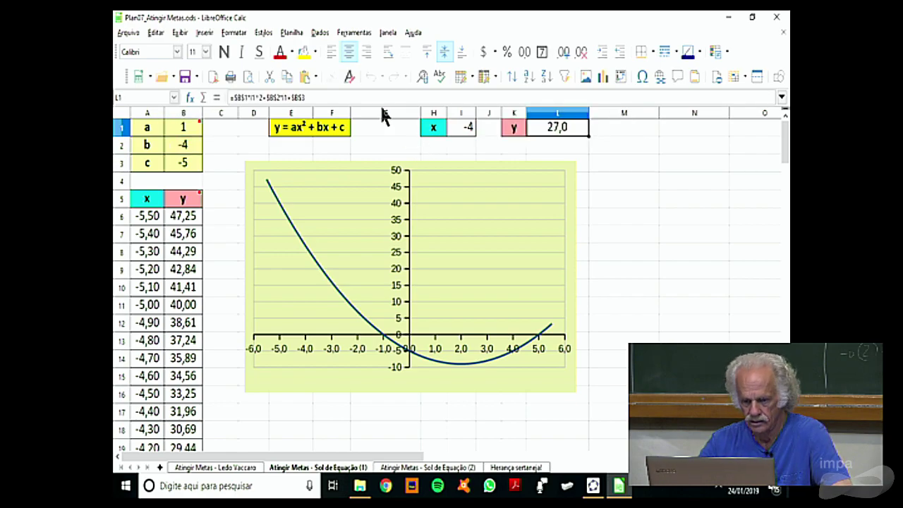
Run Goal Seek on formula cell L1 with target value 0 and variable cell I1, and insert the result into the x cell.
left_click(354, 32)
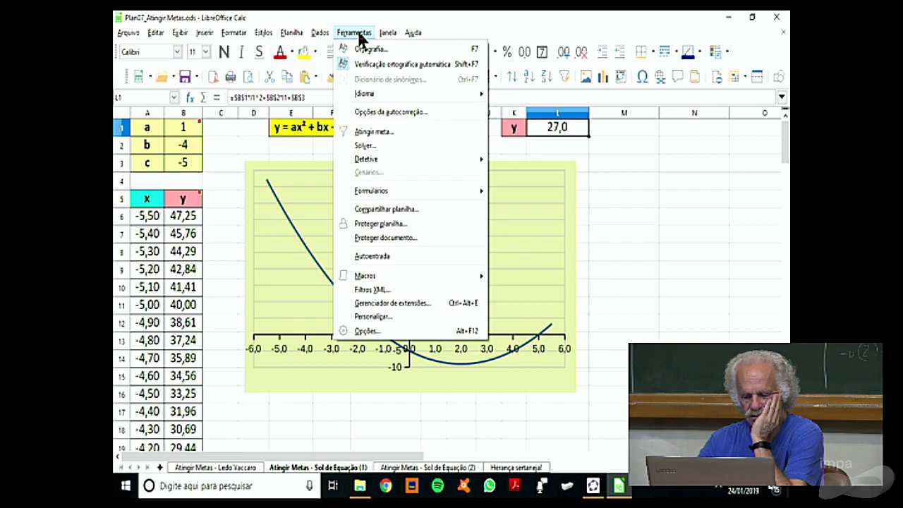
left_click(414, 130)
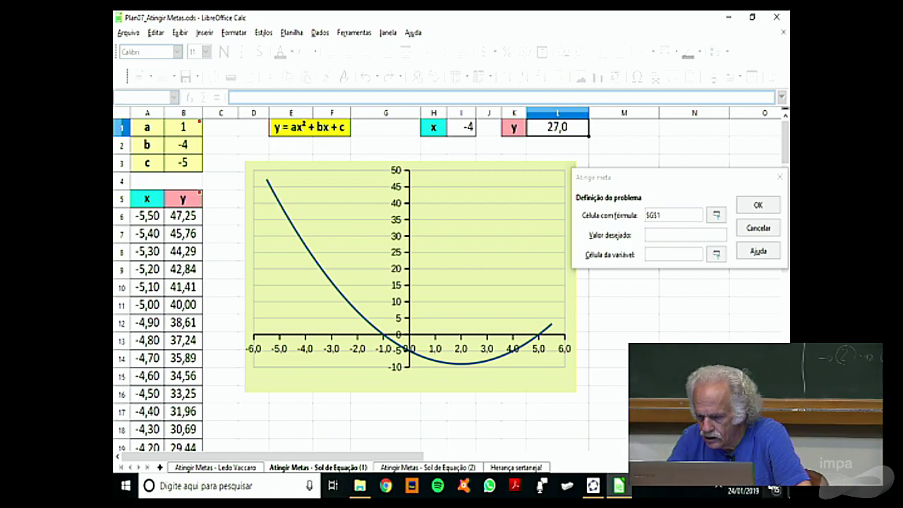
left_click(557, 130)
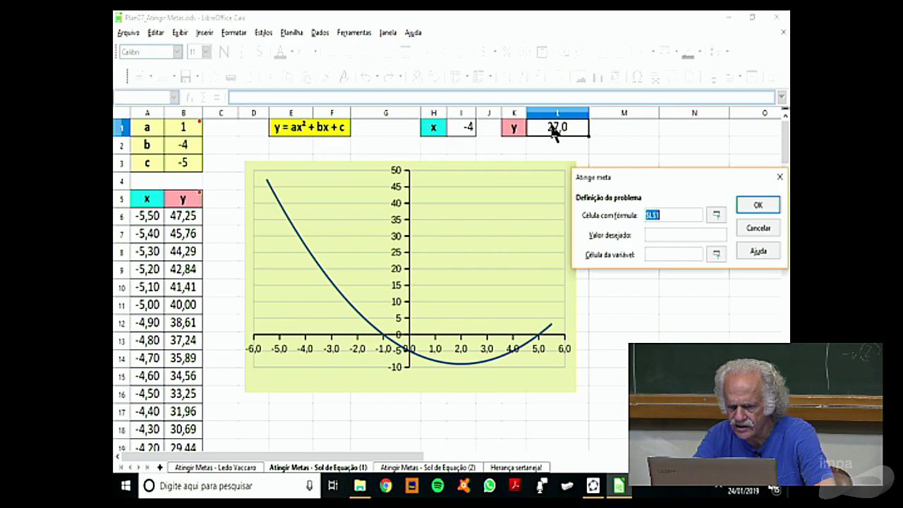
left_click(666, 236)
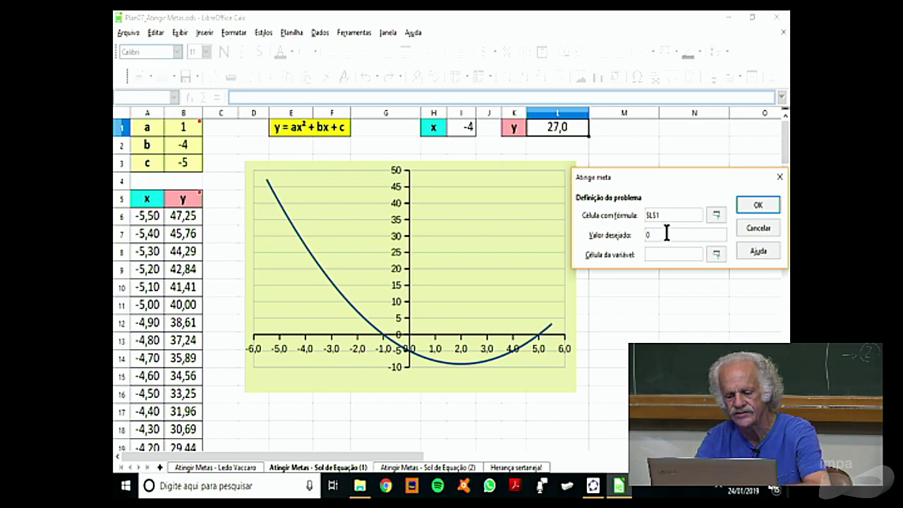
left_click(662, 254)
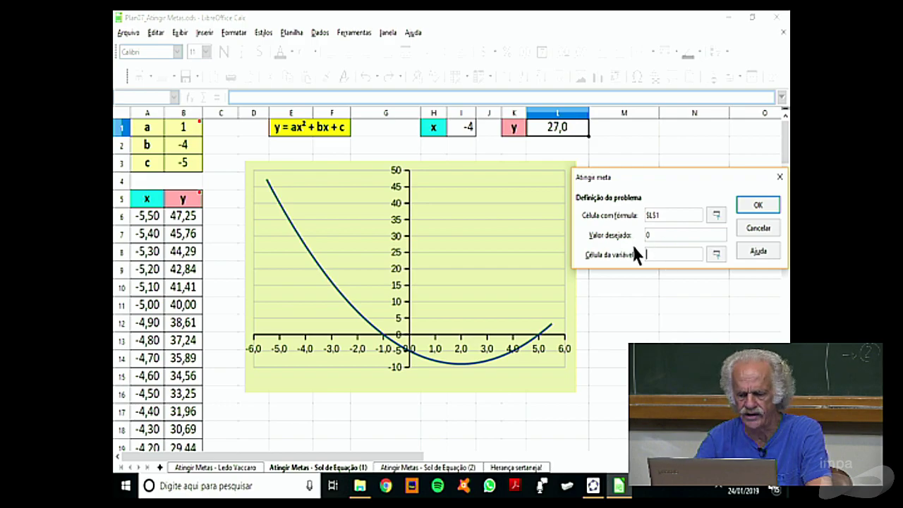
left_click(465, 132)
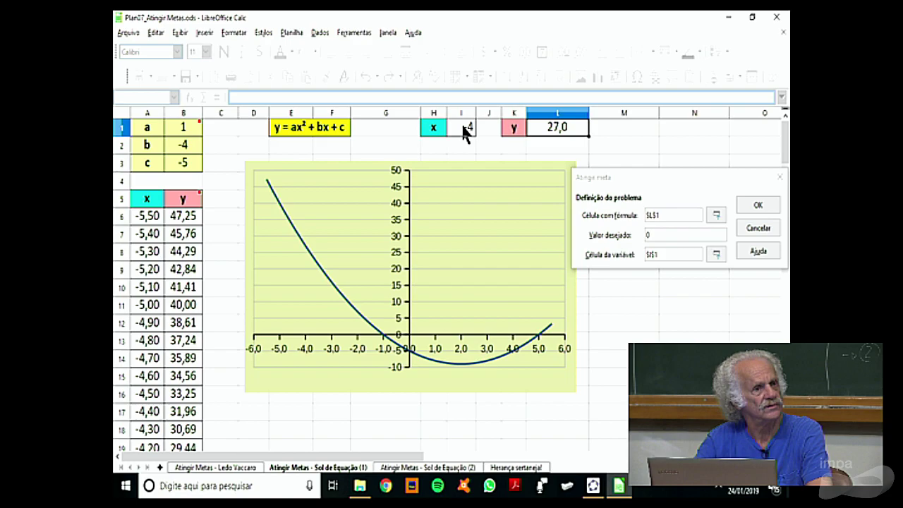
left_click(756, 205)
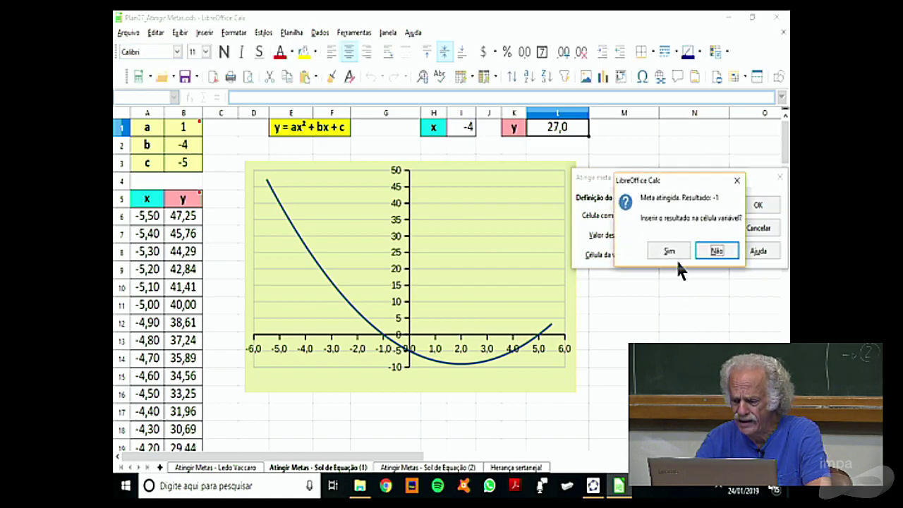
left_click(668, 252)
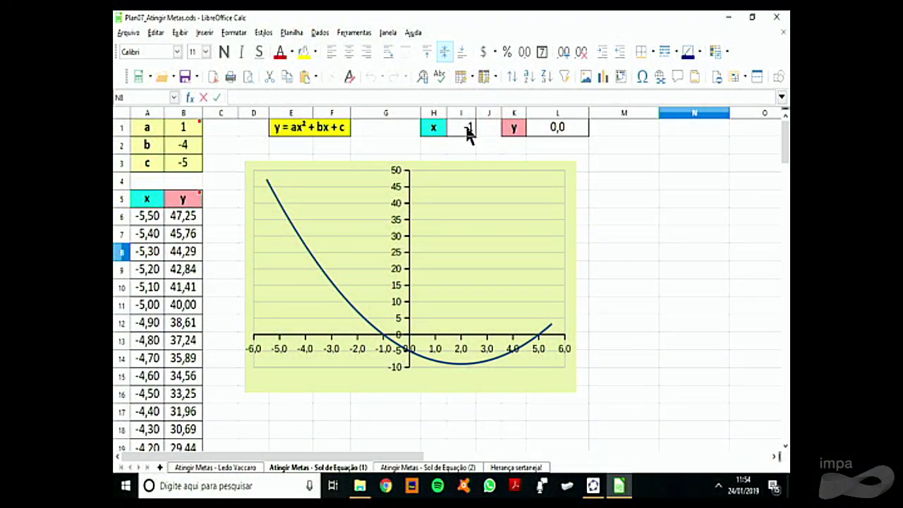
left_click(466, 127)
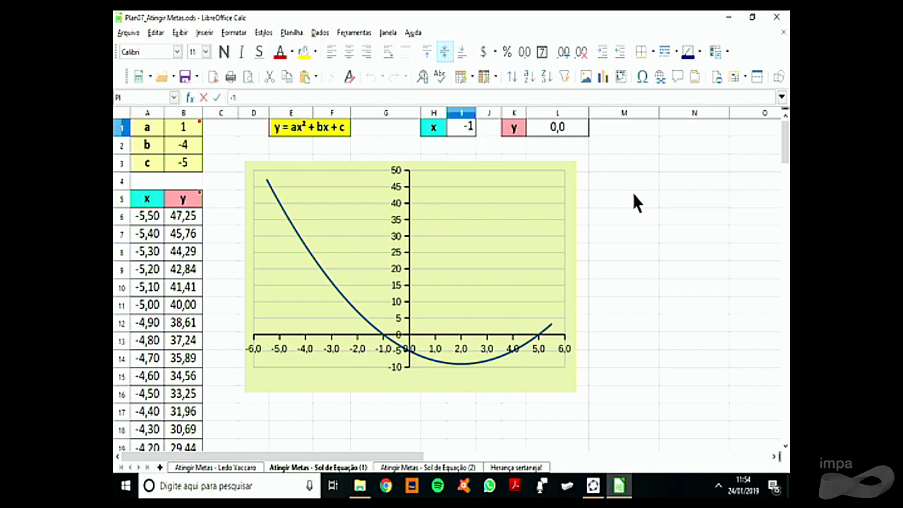
Set the x value in cell I1 to 10.
type("5")
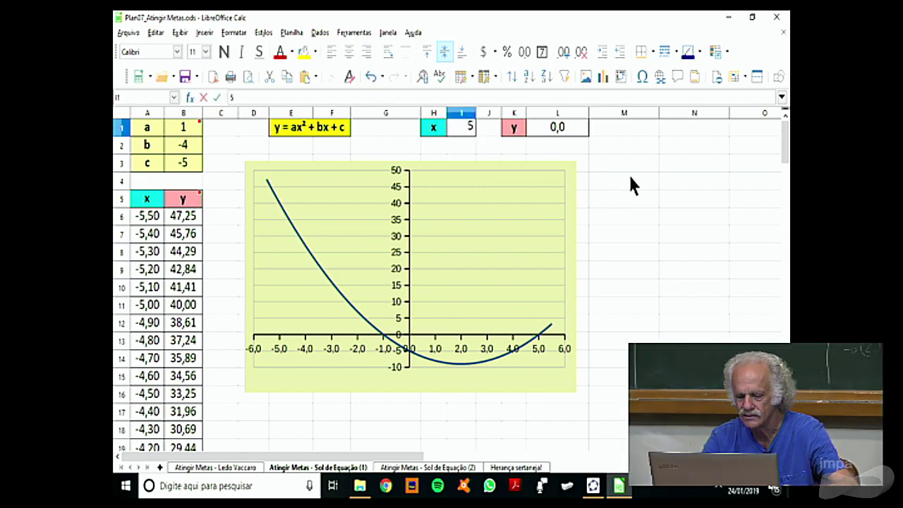
key("Escape")
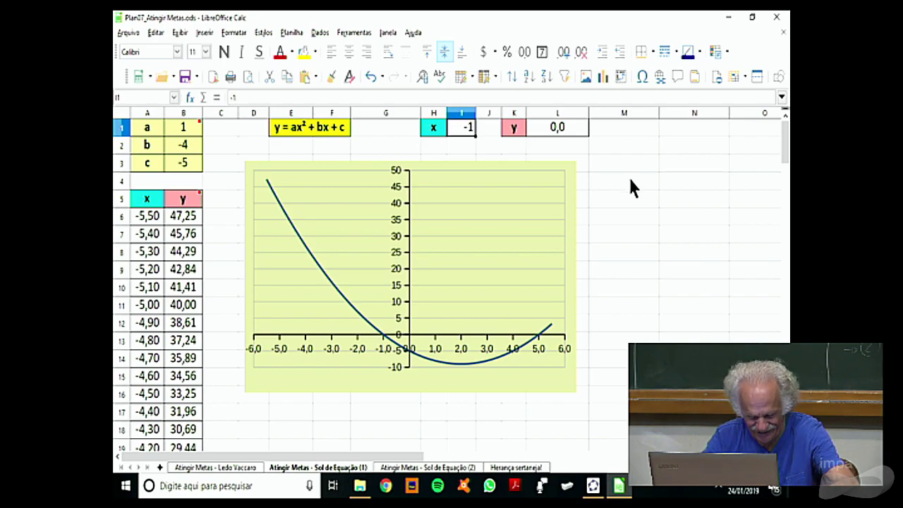
type("10")
key("Return")
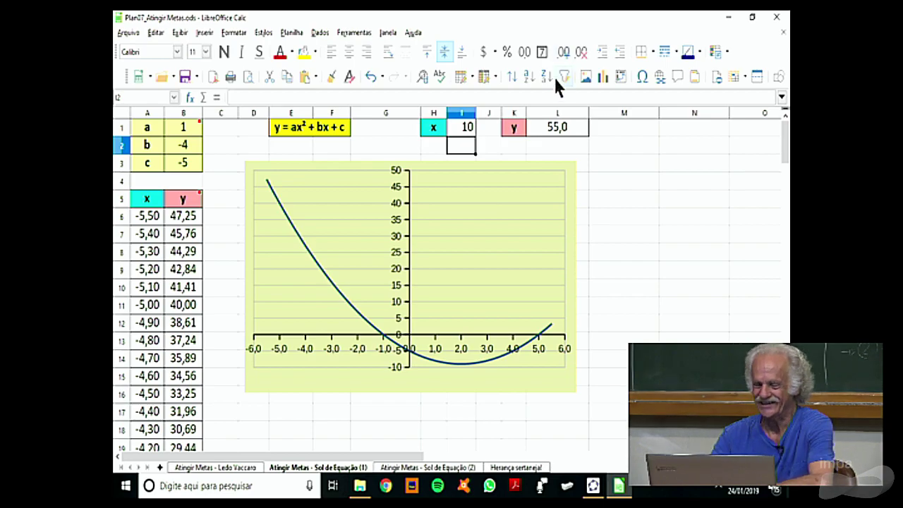
Run Goal Seek from the y formula in L1 with target value 0 and variable cell I1, inserting the result into the x cell.
double_click(564, 129)
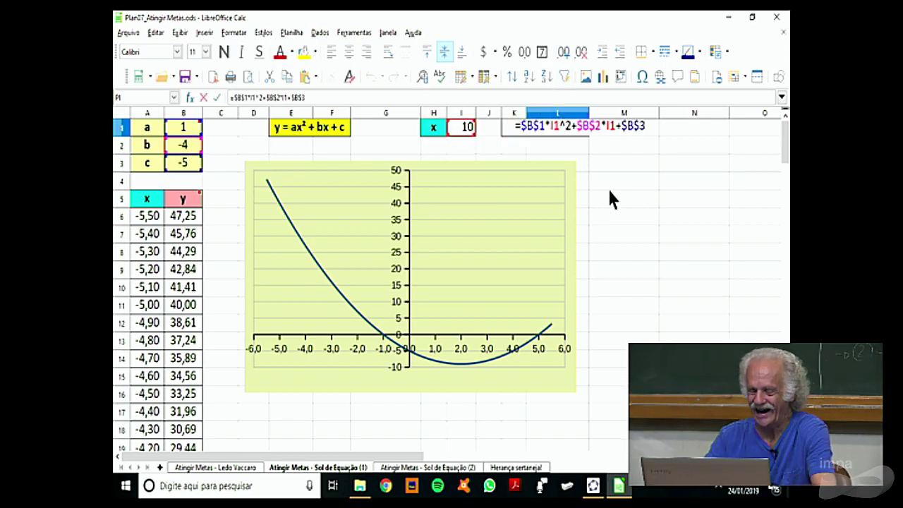
key("Escape")
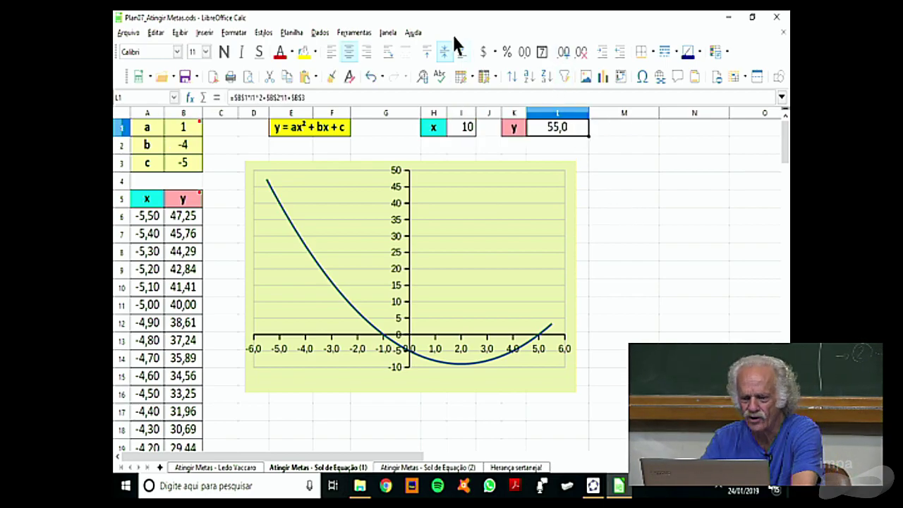
left_click(355, 33)
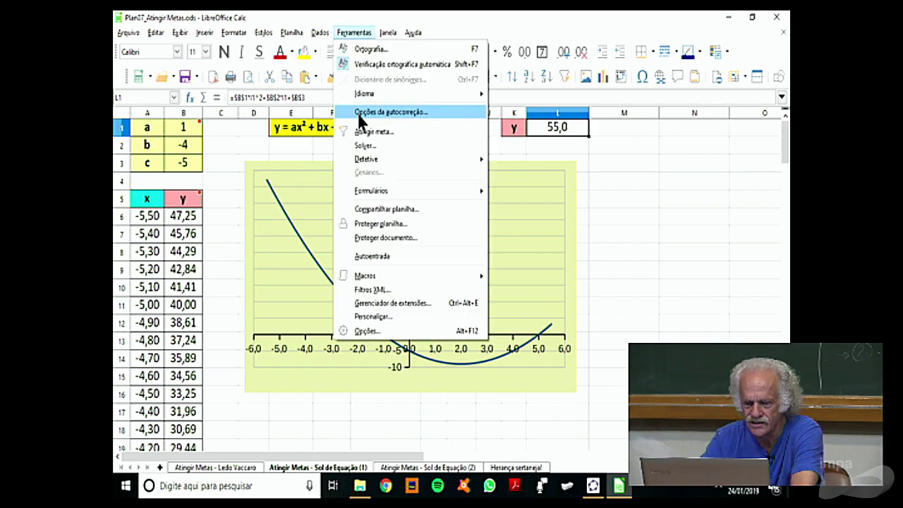
left_click(372, 131)
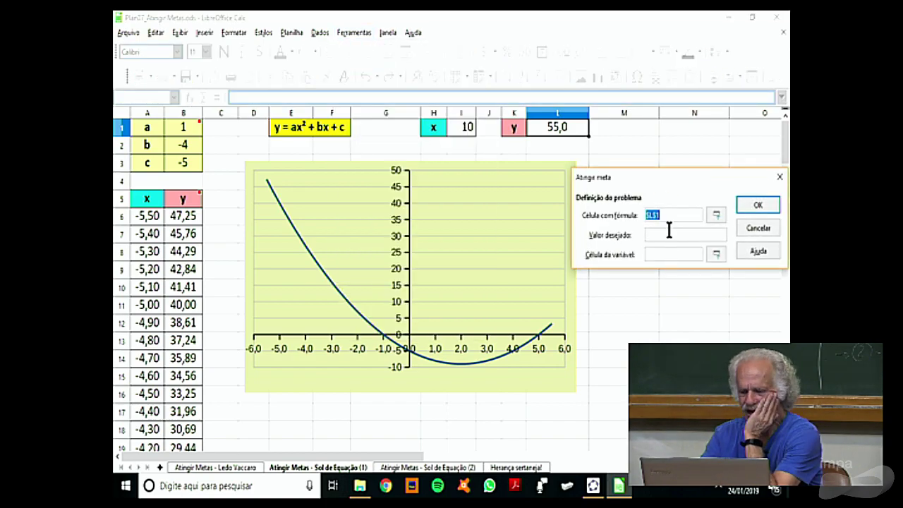
left_click(651, 236)
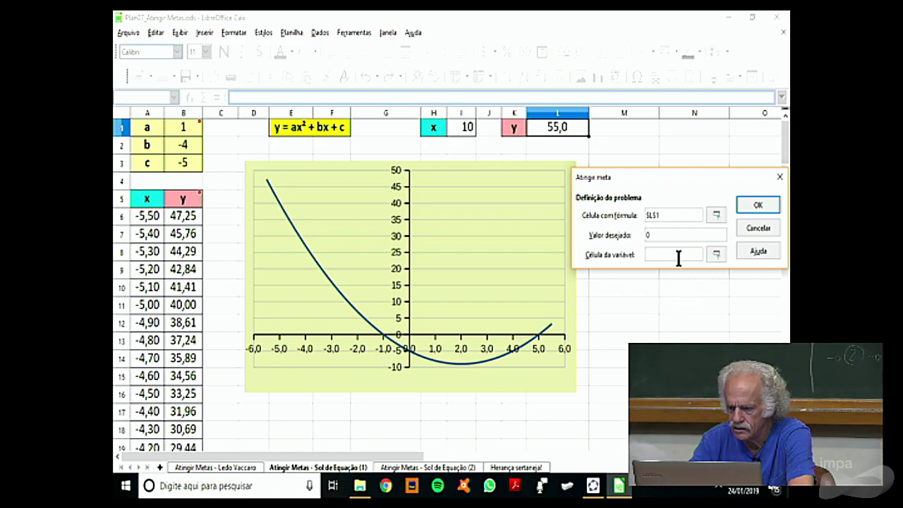
left_click(468, 127)
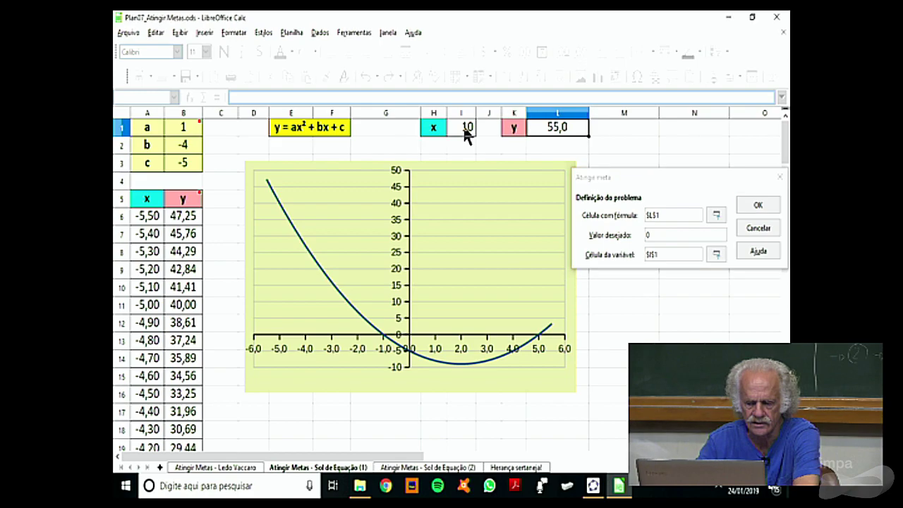
left_click(756, 207)
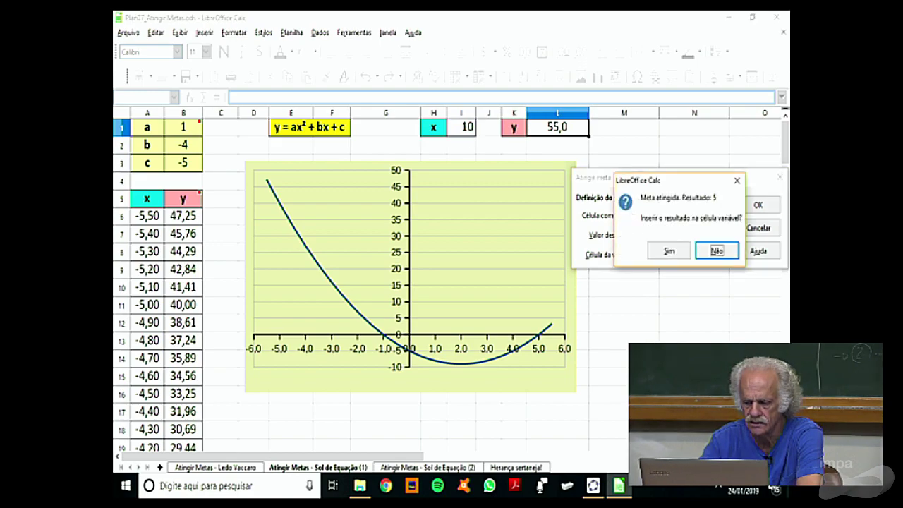
left_click(670, 252)
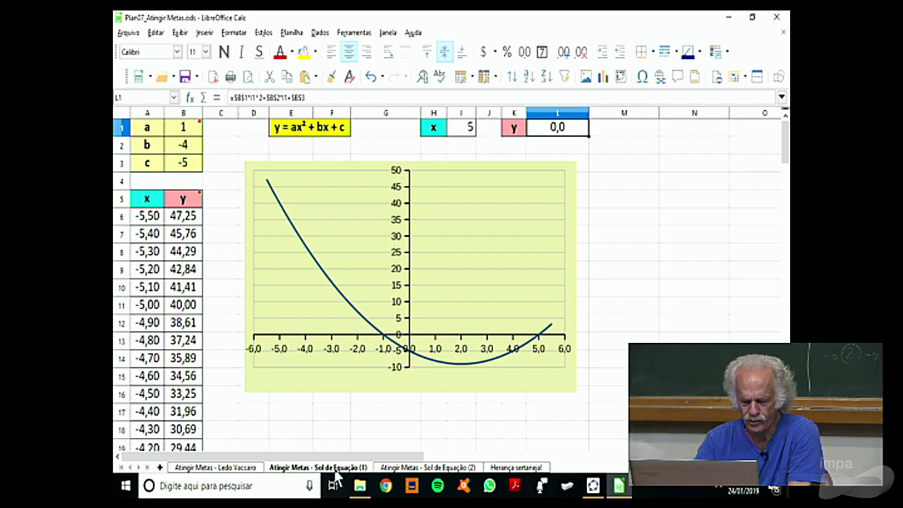
Switch to the Atingir Metas - Sol de Equação (2) sheet.
left_click(386, 468)
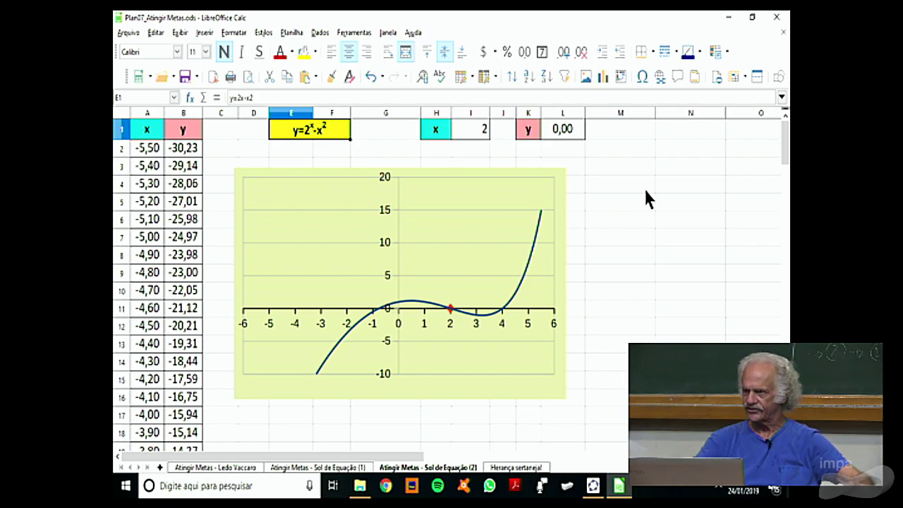
left_click(602, 150)
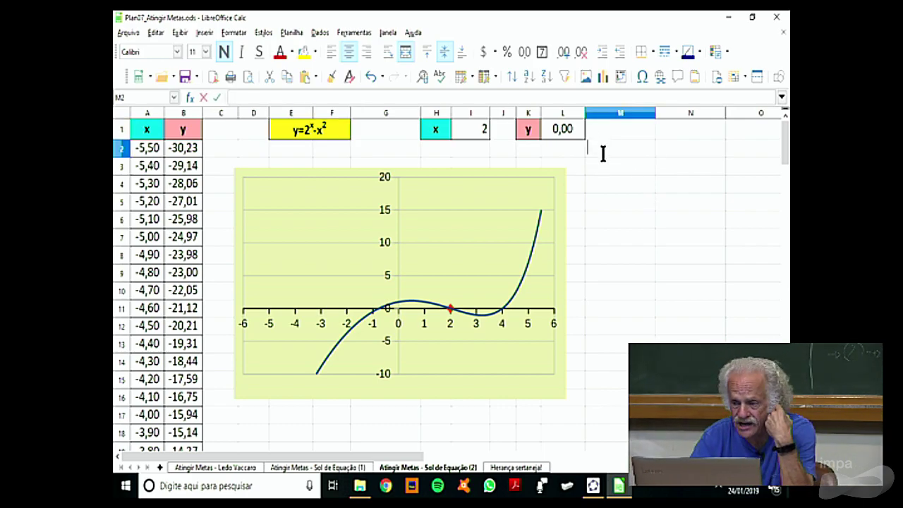
double_click(625, 202)
Enter 1,01% in the empty cell N5 beside the chart.
left_click(663, 199)
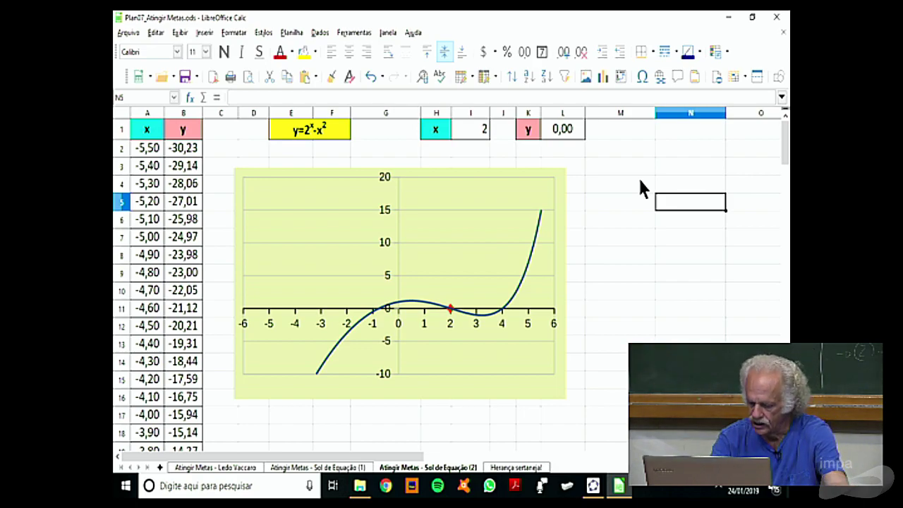
type("1")
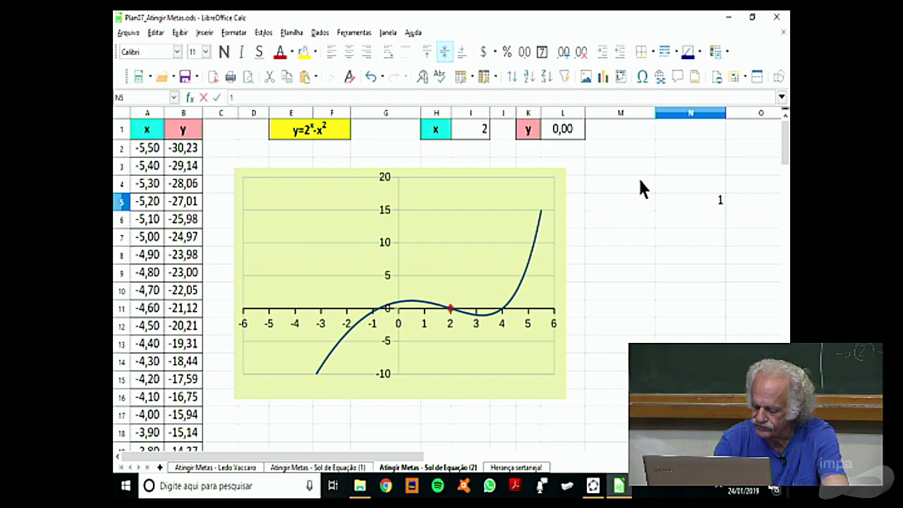
type(",01")
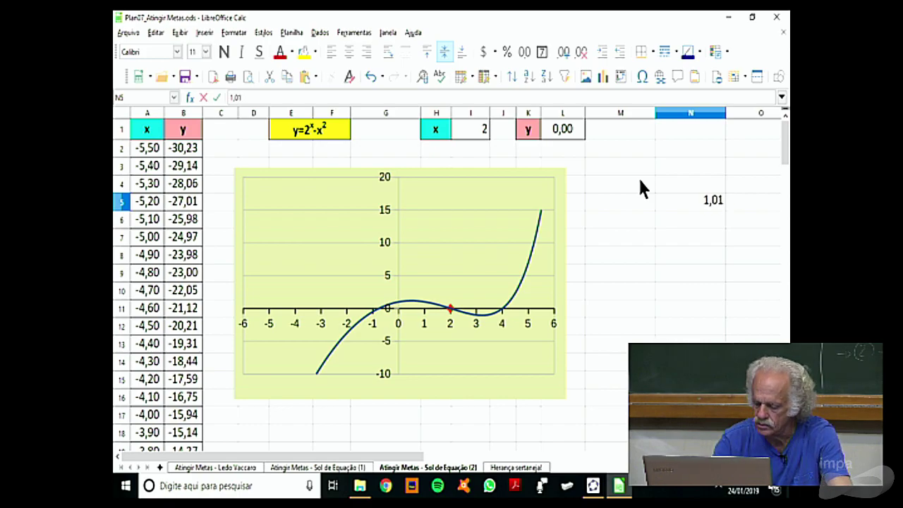
type("%")
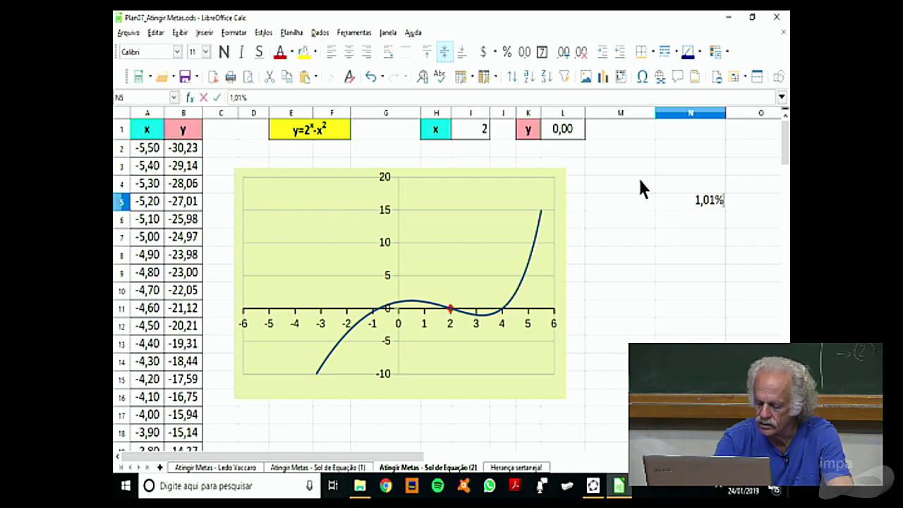
key("Return")
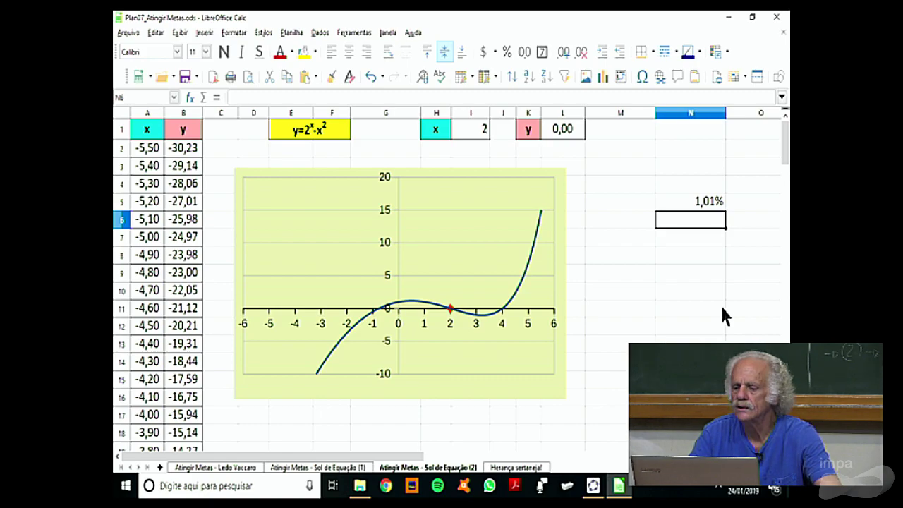
Replace the percentage in cell N5 with 1%.
left_click(688, 205)
double_click(710, 202)
left_click(734, 202)
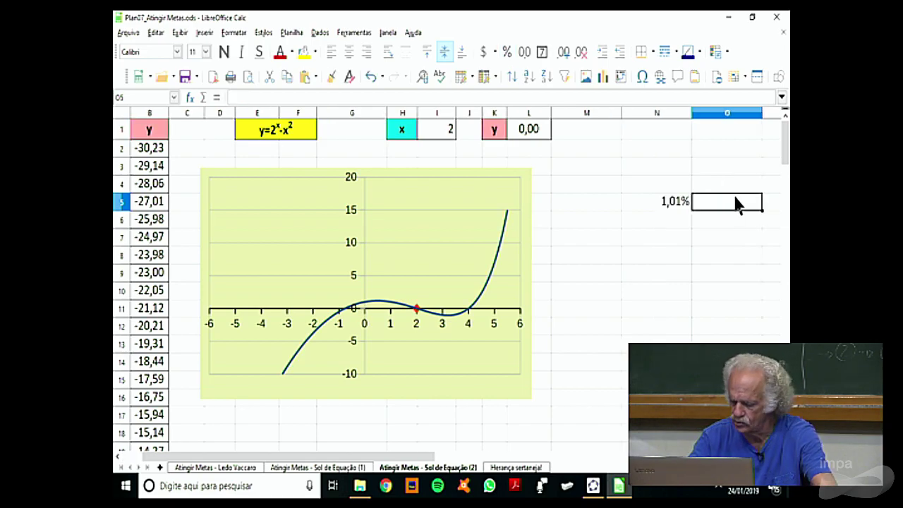
key("Left")
type("1%")
type("0")
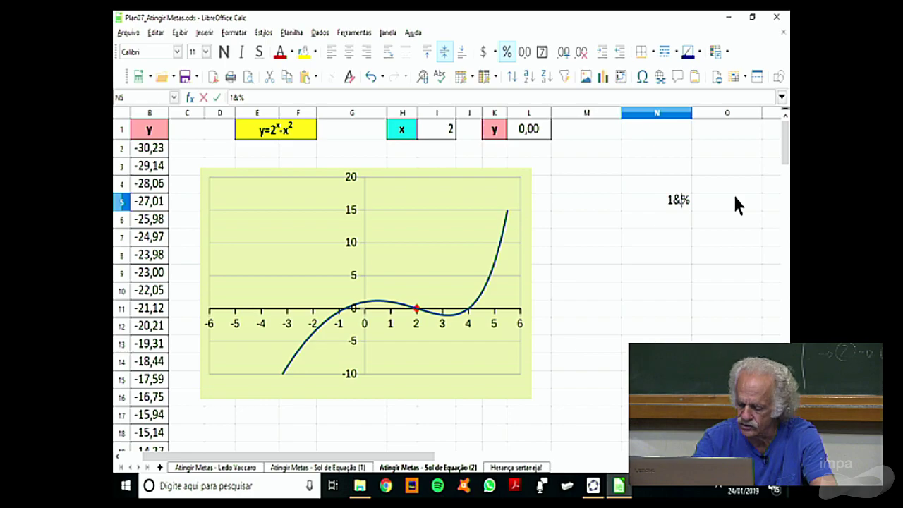
key("BackSpace")
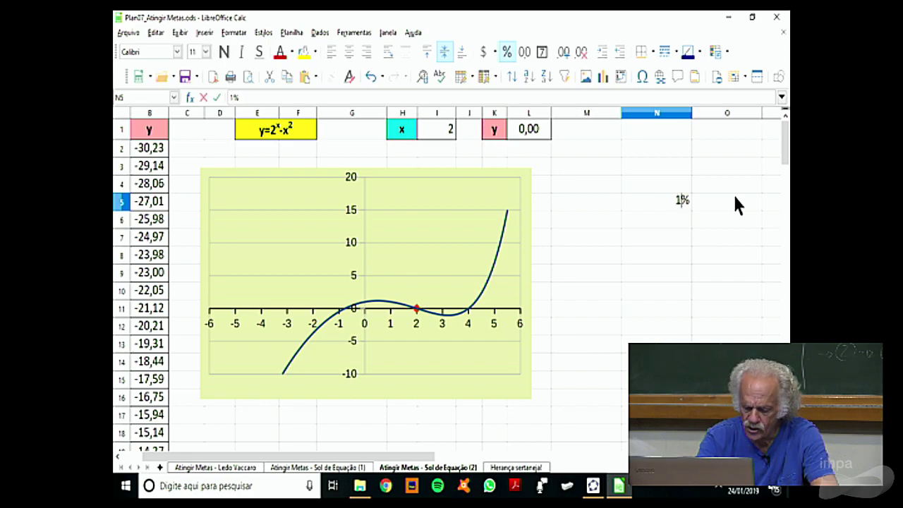
type("%")
key("Return")
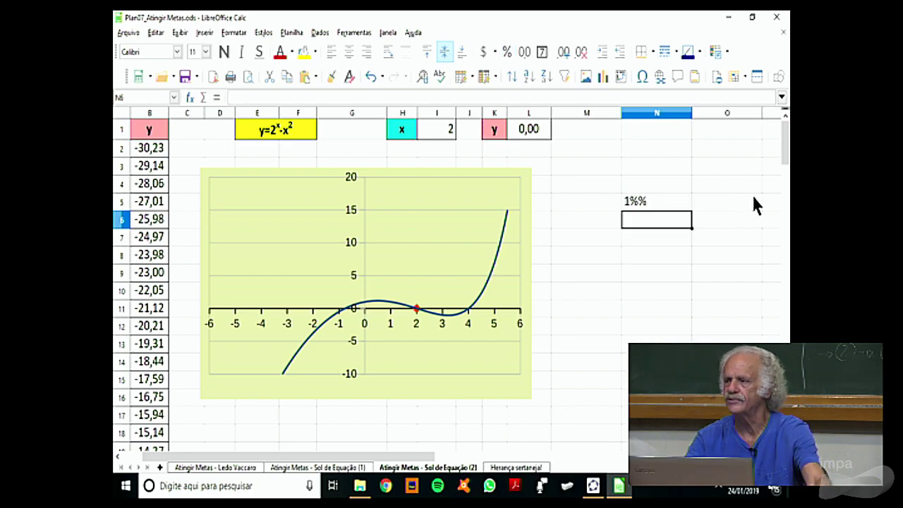
left_click(667, 203)
double_click(665, 201)
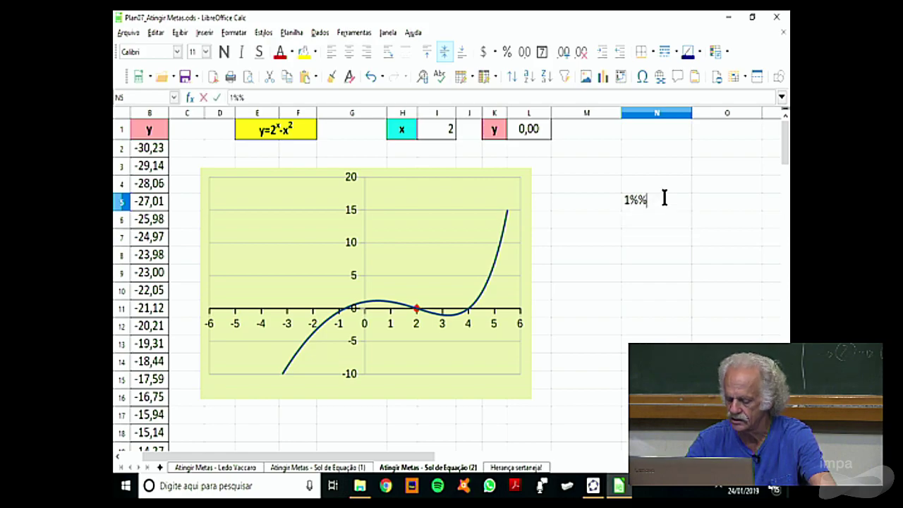
key("BackSpace")
key("Return")
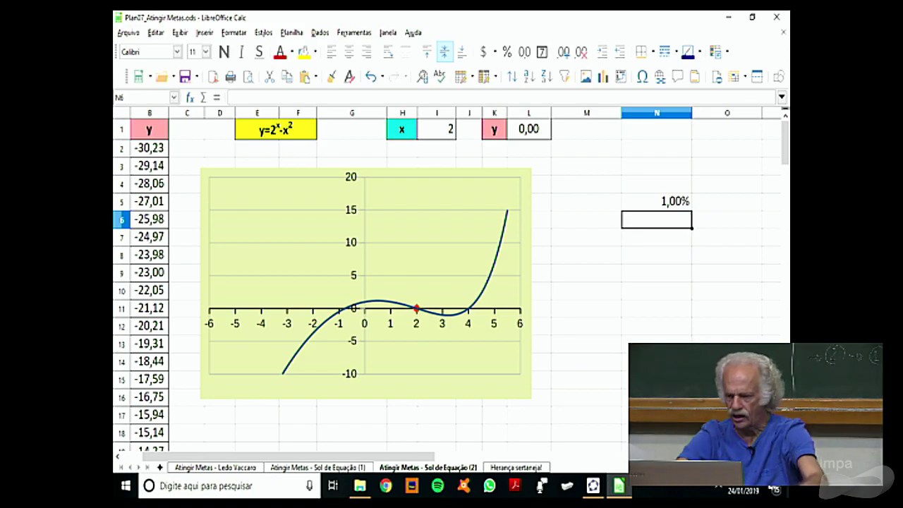
Enter 80 in cell M5, beside the percentage rate.
double_click(592, 200)
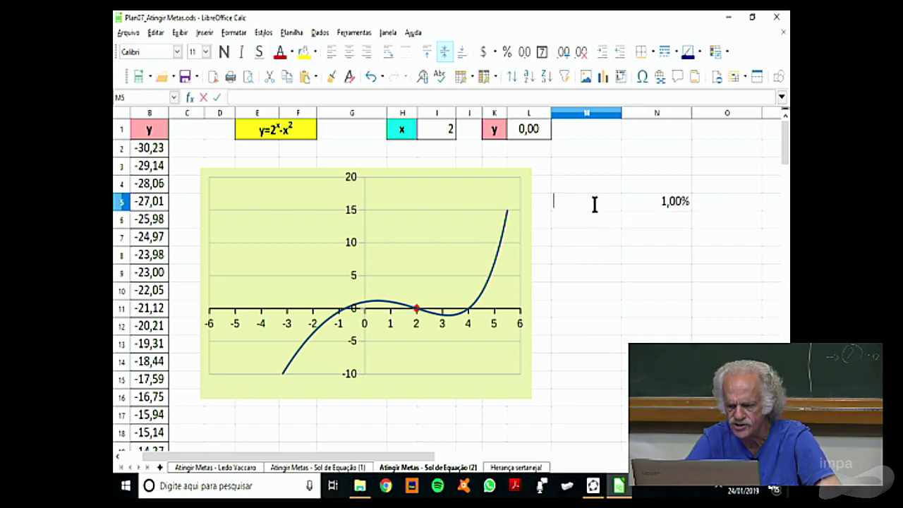
type("80")
key("Return")
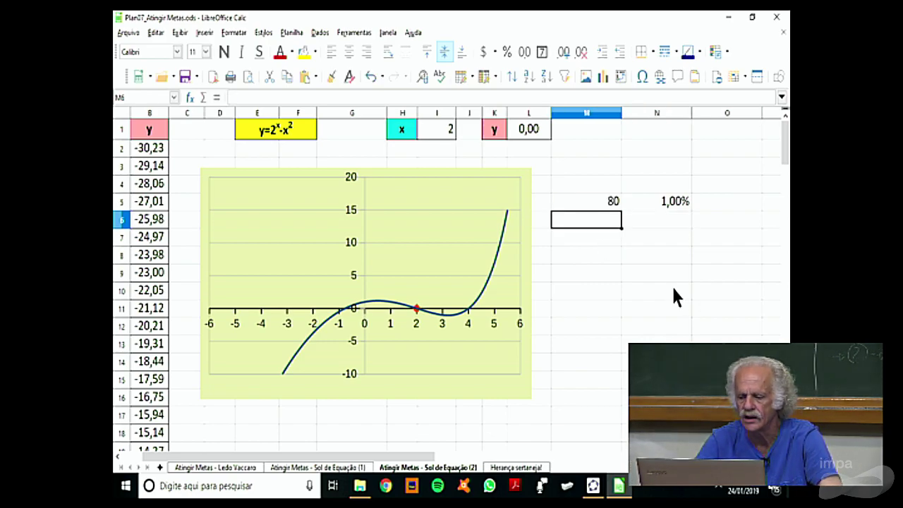
Enter the compound growth formula =(1+N5)^M5 in cell N6.
left_click(683, 224)
type("=(1+")
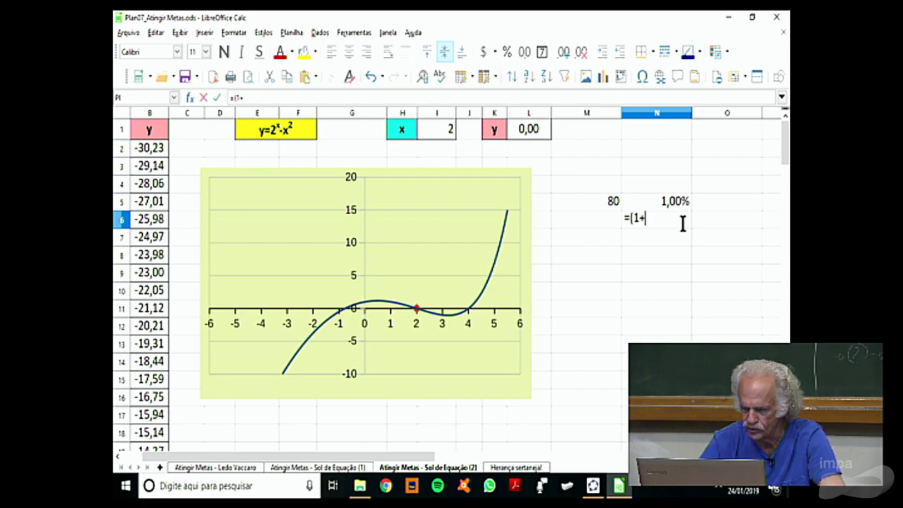
left_click(680, 204)
type(")^")
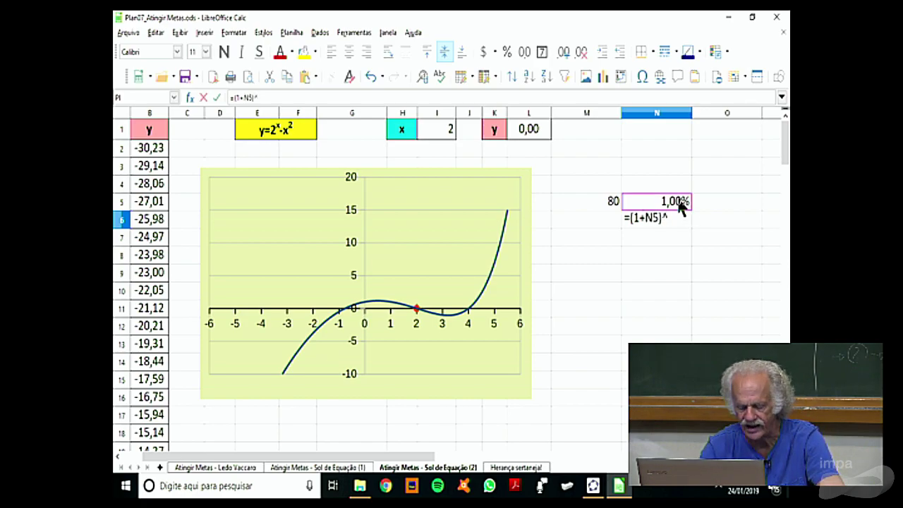
left_click(607, 204)
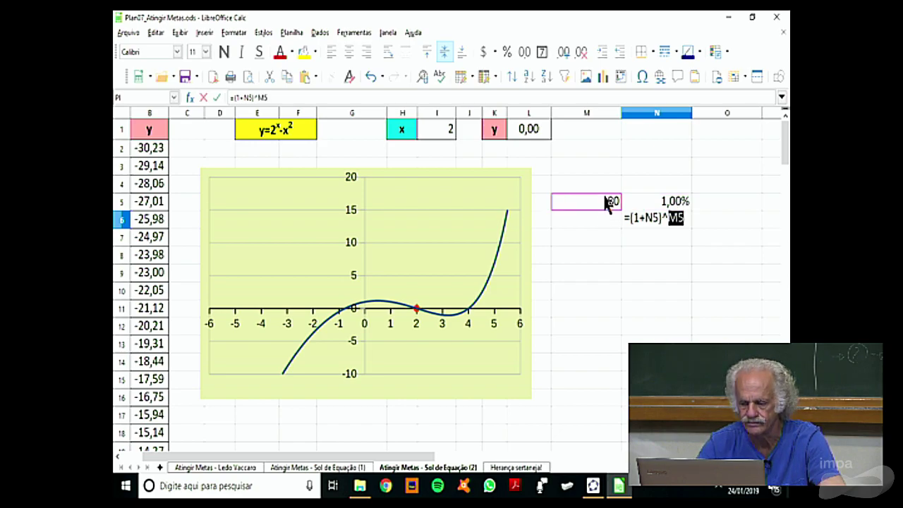
key("Return")
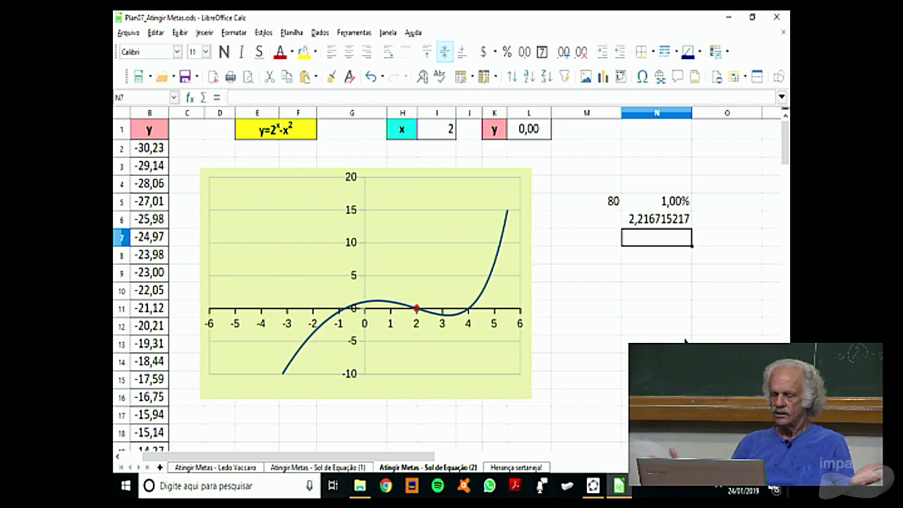
left_click(674, 224)
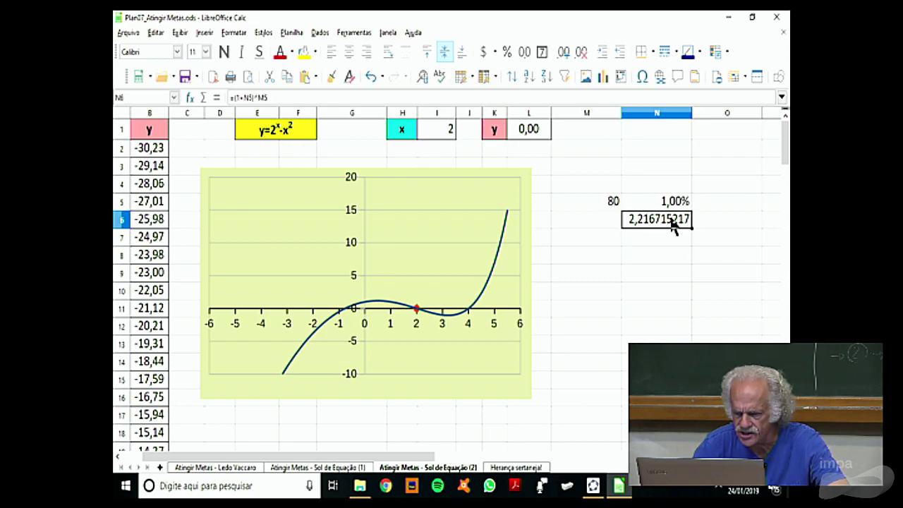
left_click(361, 32)
left_click(374, 132)
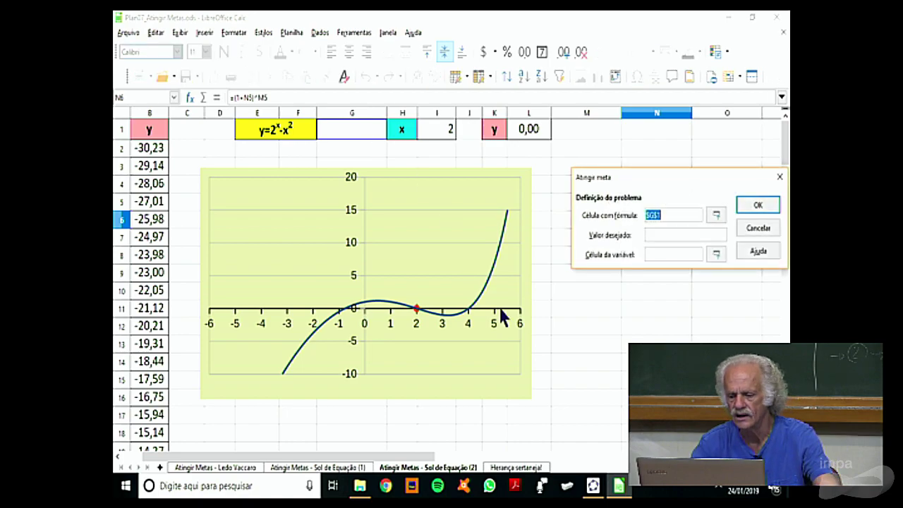
left_click(657, 235)
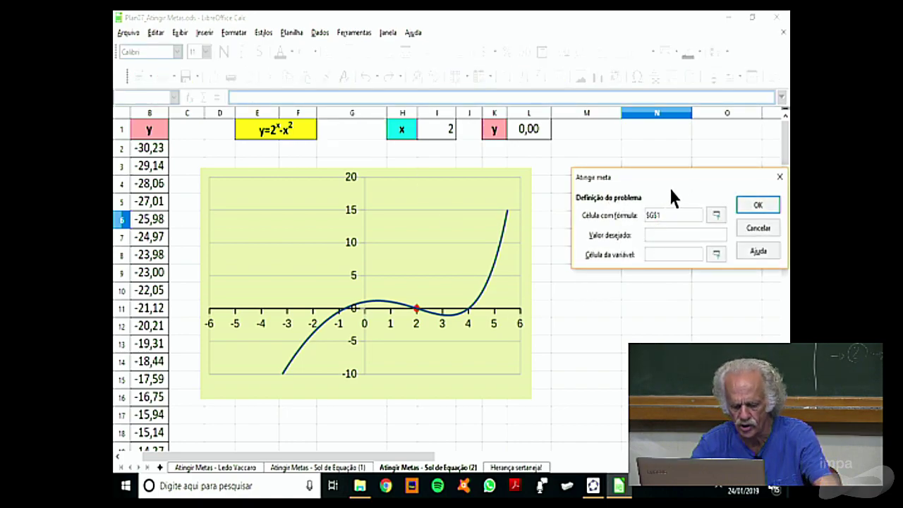
type("2")
left_click_drag(665, 177, 647, 317)
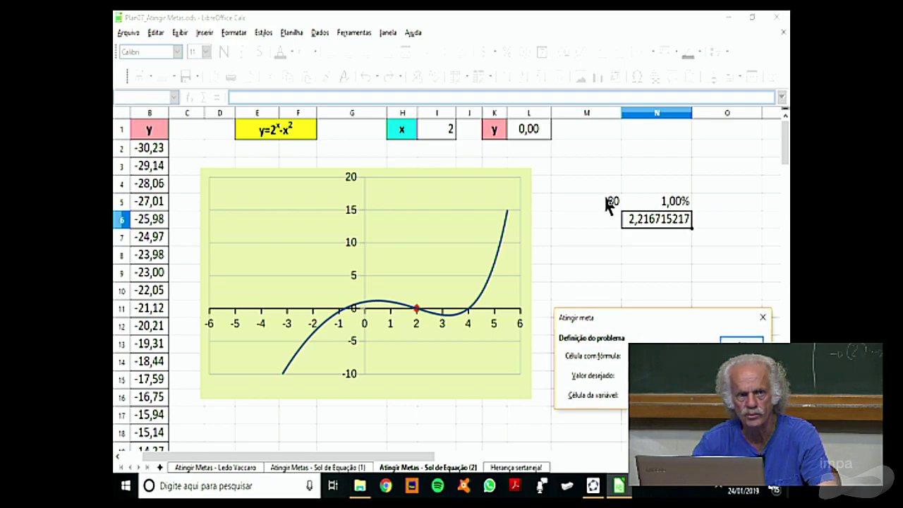
left_click(608, 206)
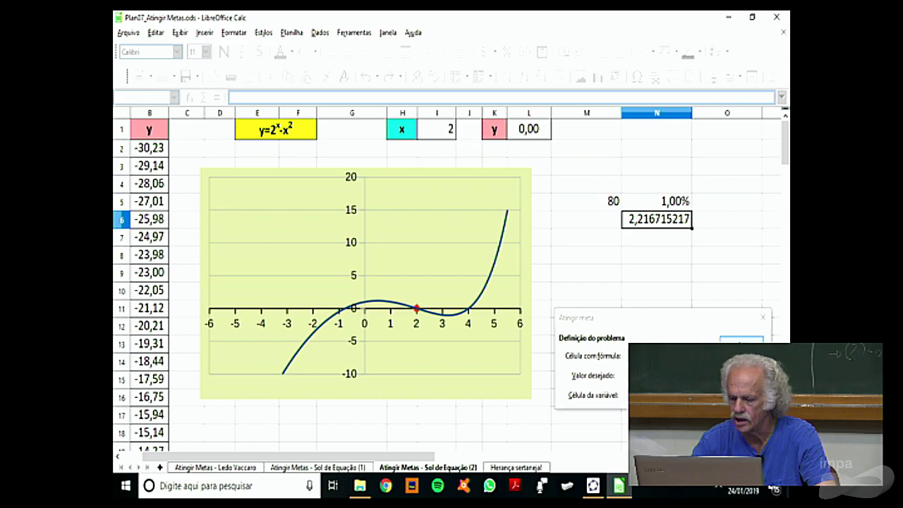
key("Return")
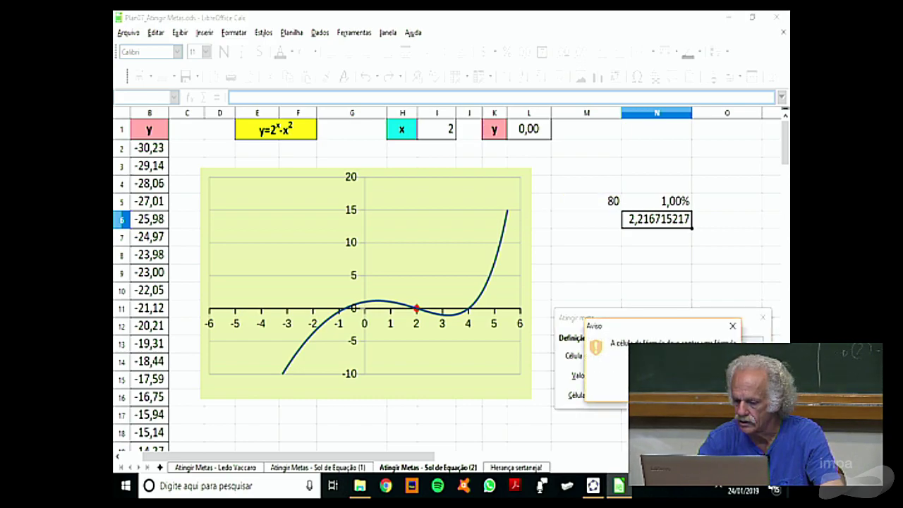
key("Return")
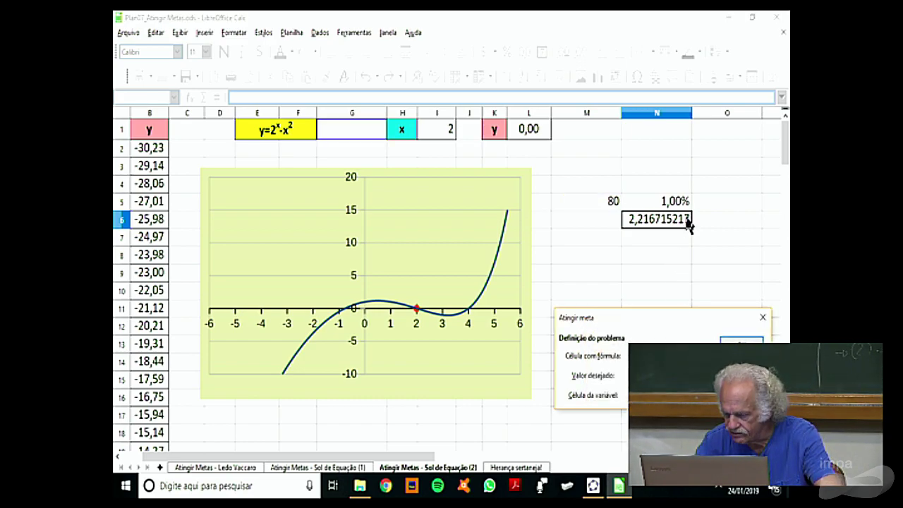
key("Escape")
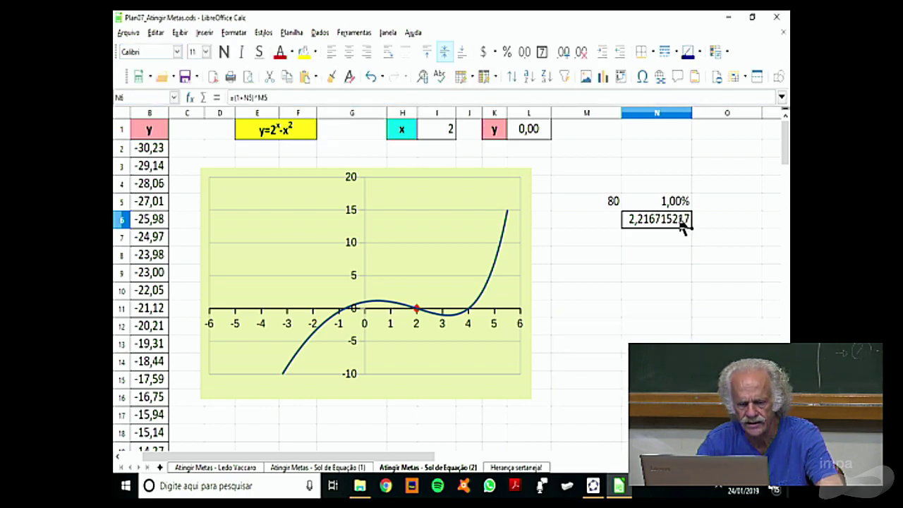
Run Goal Seek (Atingir meta) on formula cell N6 with target value 2 and variable cell M5, and insert the result.
left_click(355, 33)
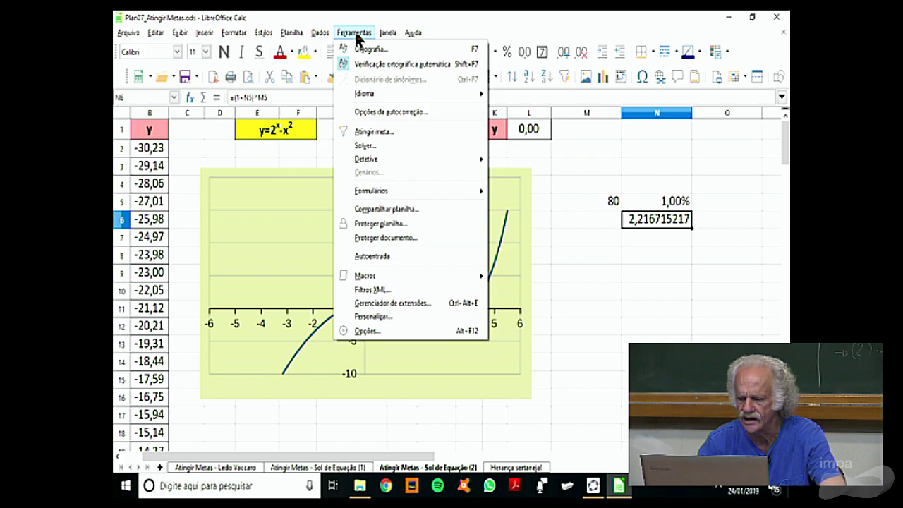
left_click(375, 131)
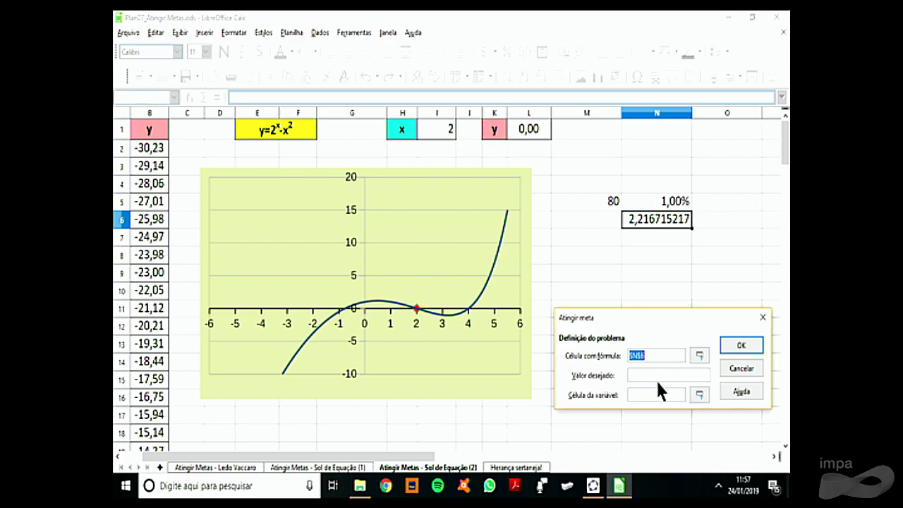
left_click(660, 375)
type("2")
left_click(653, 395)
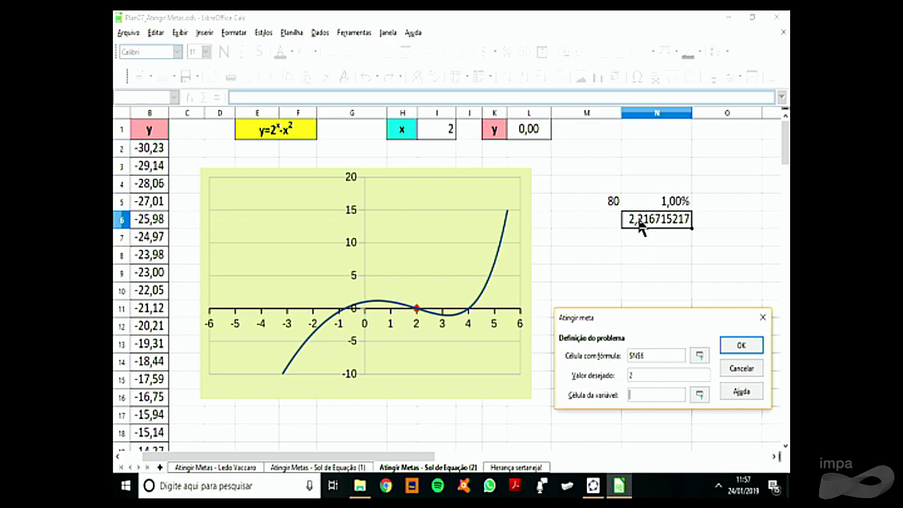
left_click(606, 205)
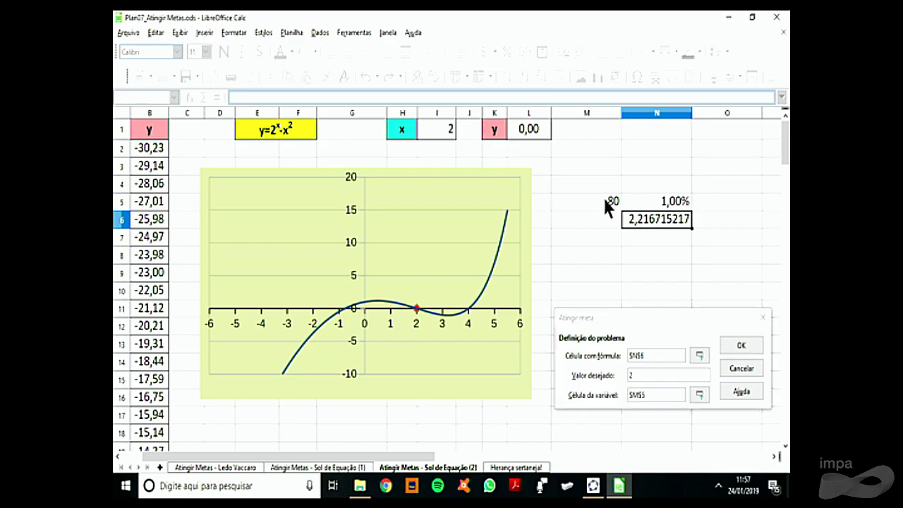
left_click(742, 346)
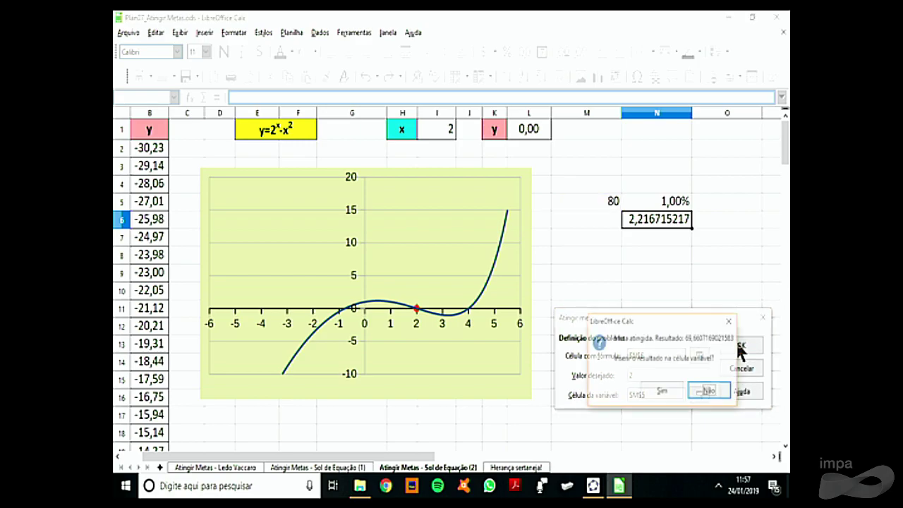
left_click(664, 394)
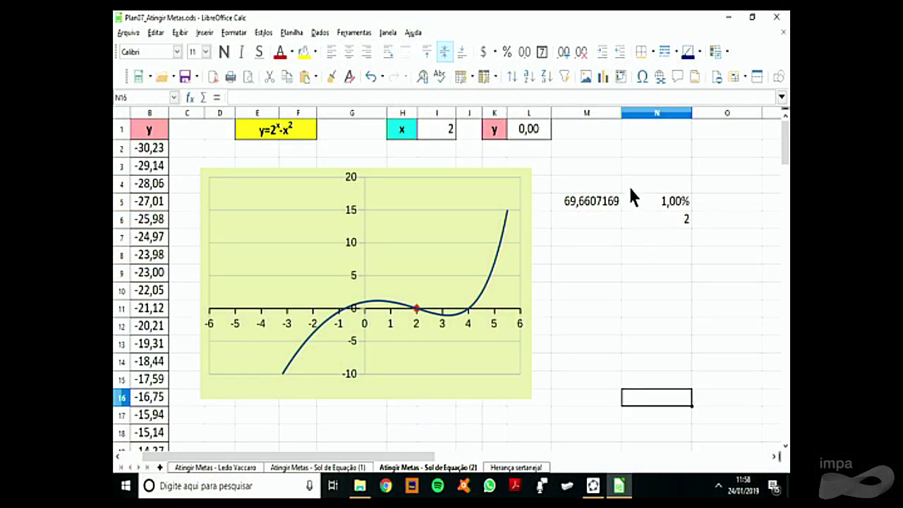
Close the Plan07 workbook without saving and open Plan05_Operações Múltiplas (versão2).ods from the Ok folder.
left_click(776, 16)
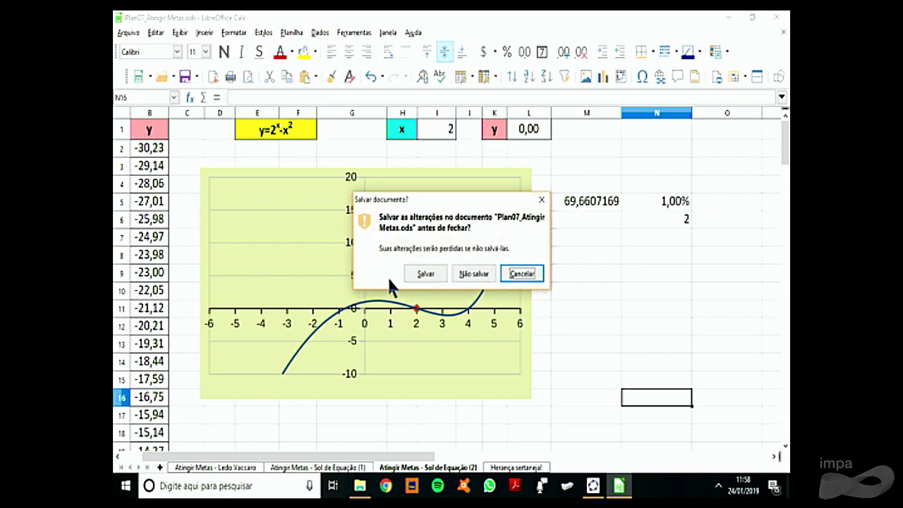
left_click(474, 275)
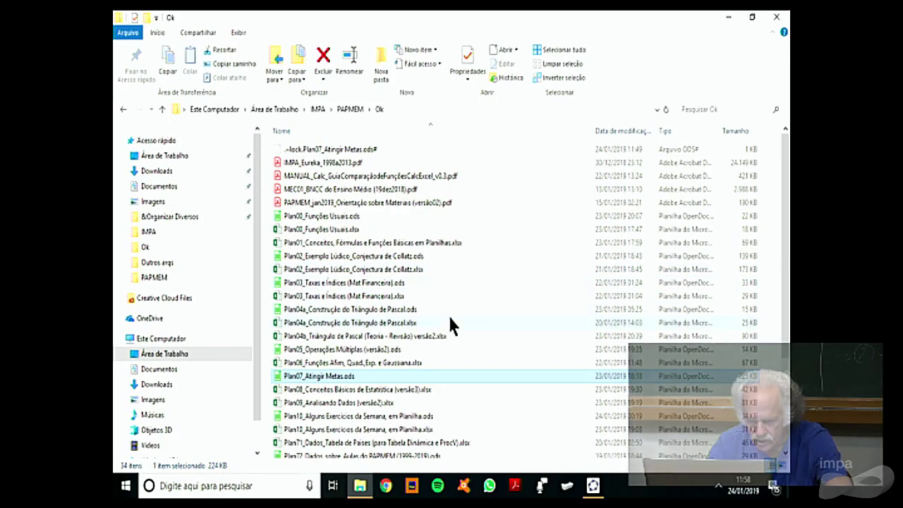
left_click(386, 337)
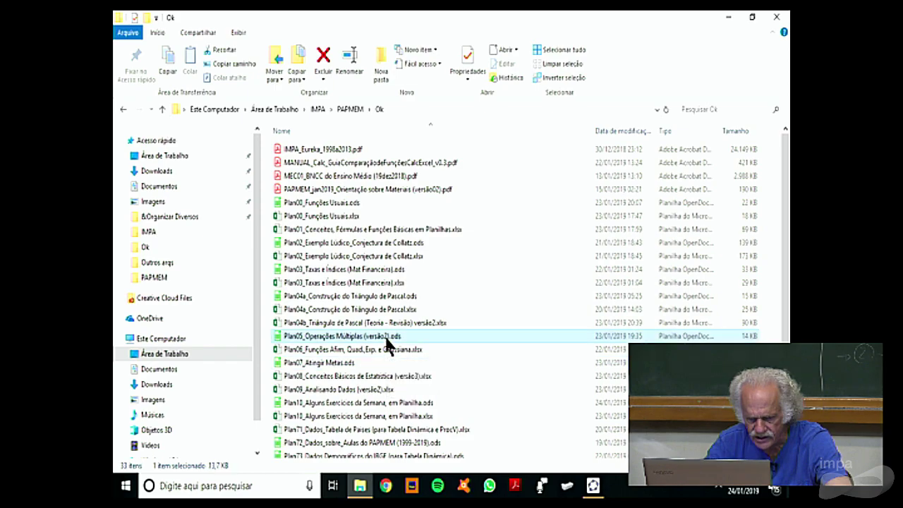
double_click(427, 334)
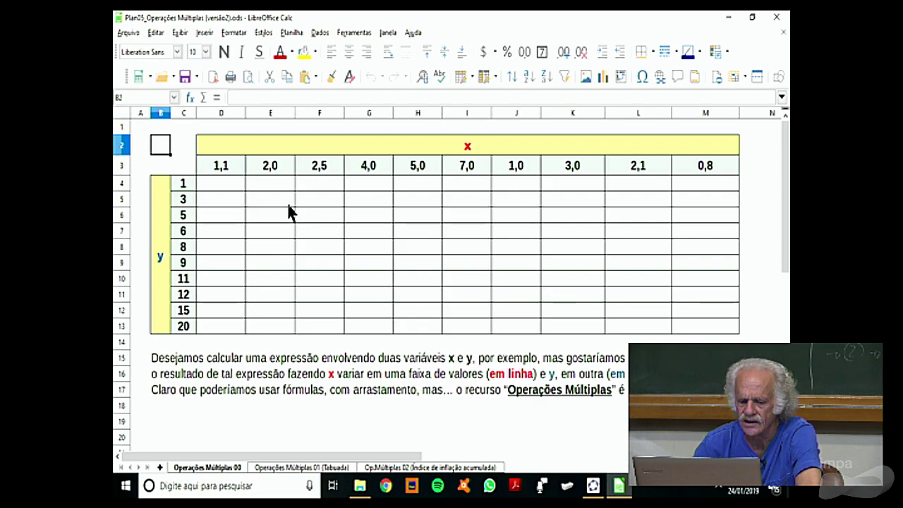
Clear the formula from cell B2 on the Operações Múltiplas 01 (Tabuada) sheet.
left_click(232, 189)
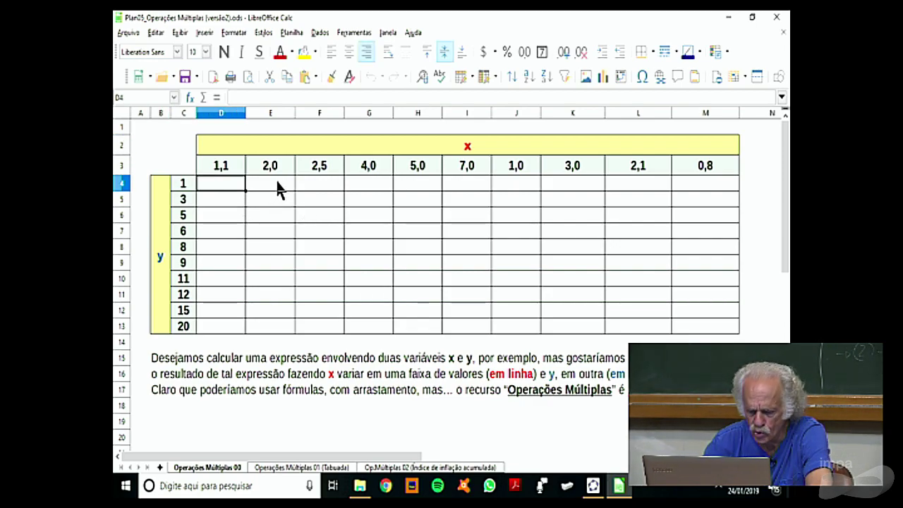
double_click(304, 468)
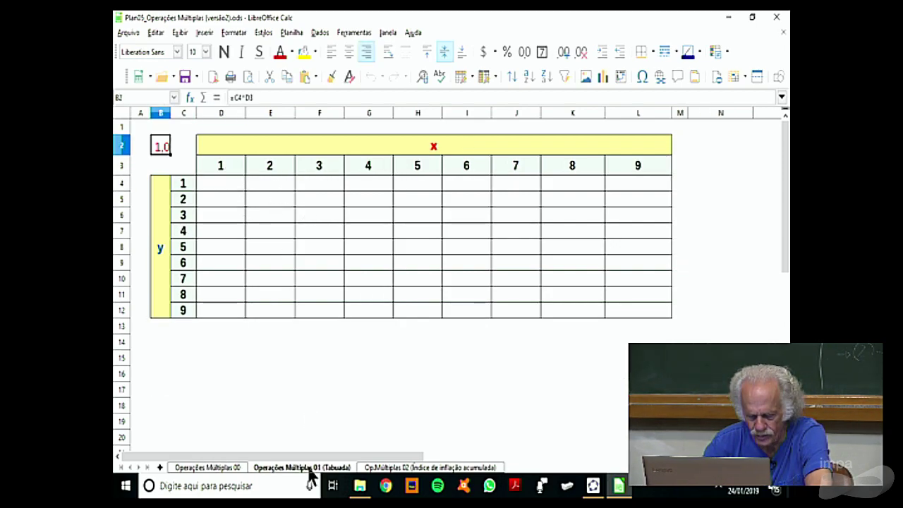
left_click(493, 268)
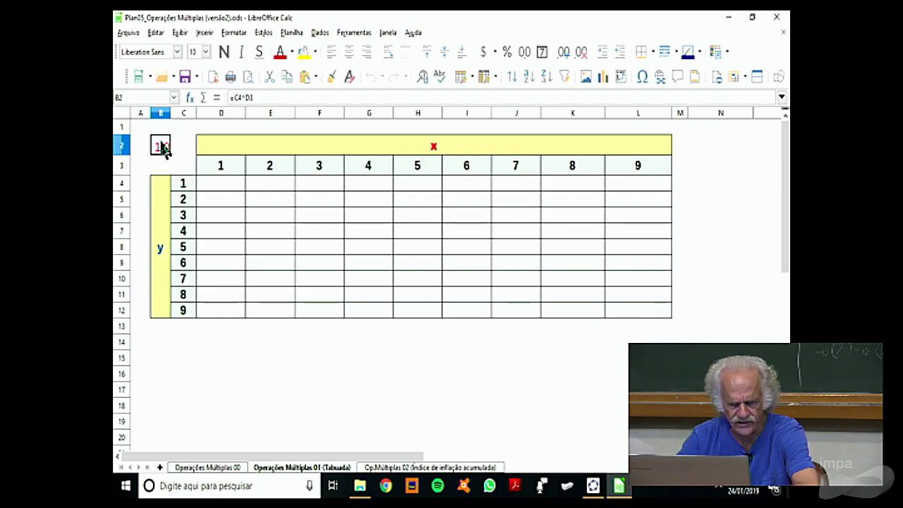
left_click_drag(255, 97, 217, 97)
key("BackSpace")
key("Return")
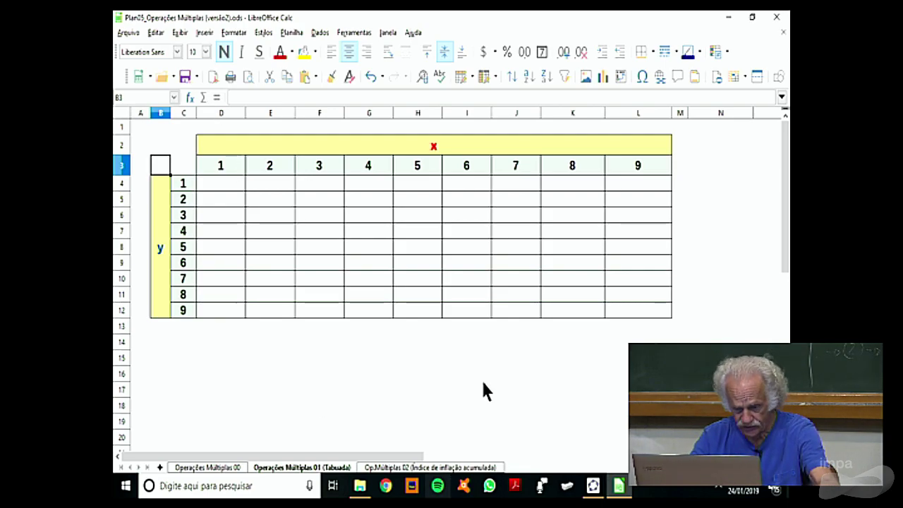
Enter 10 in cell K15 and 20 in cell K16, below the multiplication table.
left_click(514, 362)
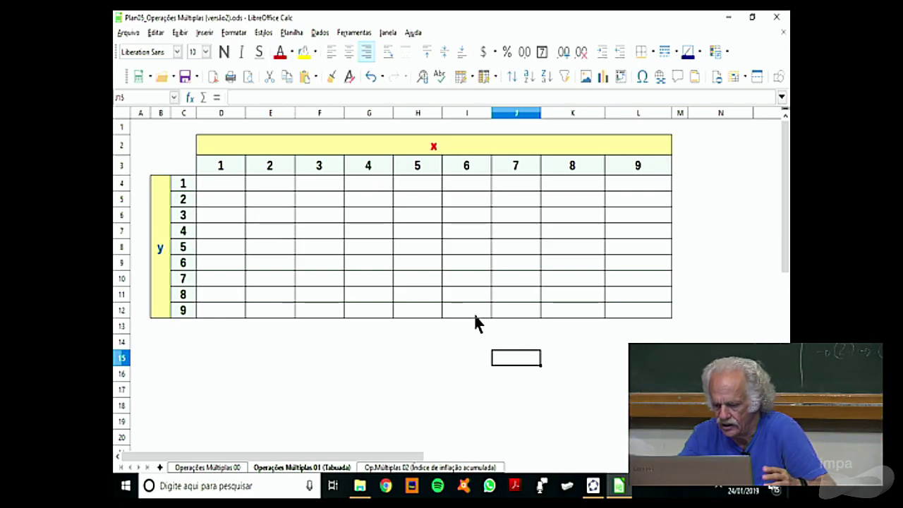
left_click(566, 364)
type("10")
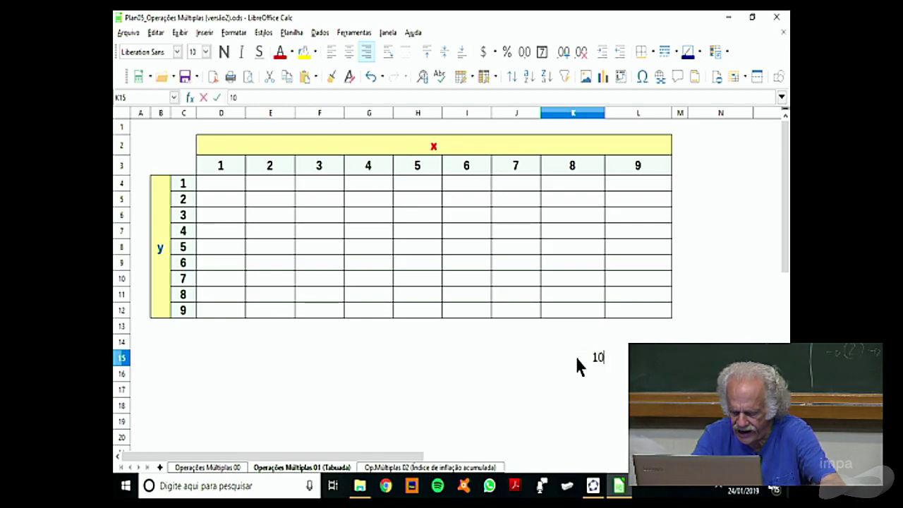
key("Return")
double_click(578, 367)
type("20")
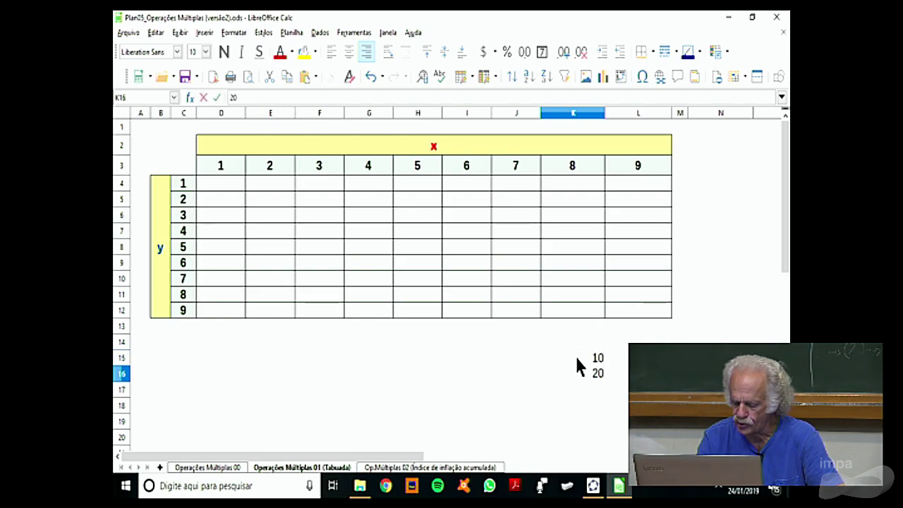
left_click(577, 359)
Enter the product formula =K15*K16 in cell L15.
key("Right")
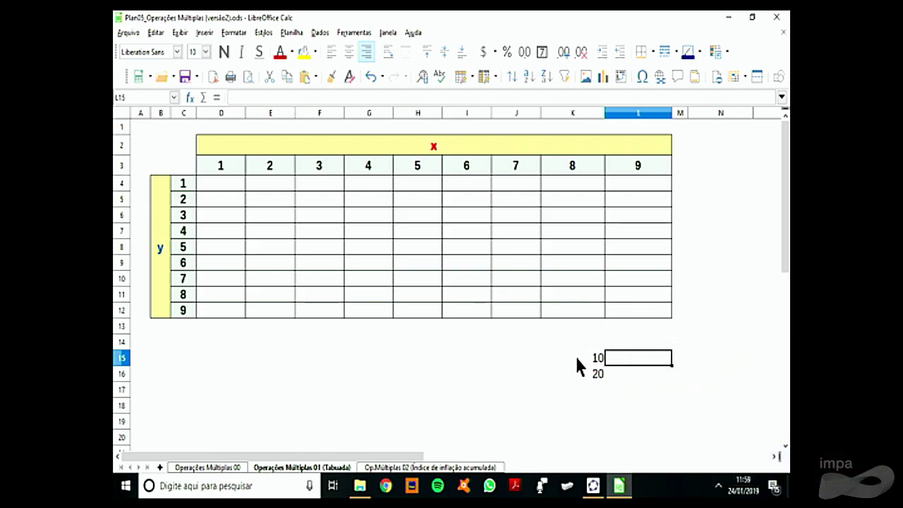
type("=")
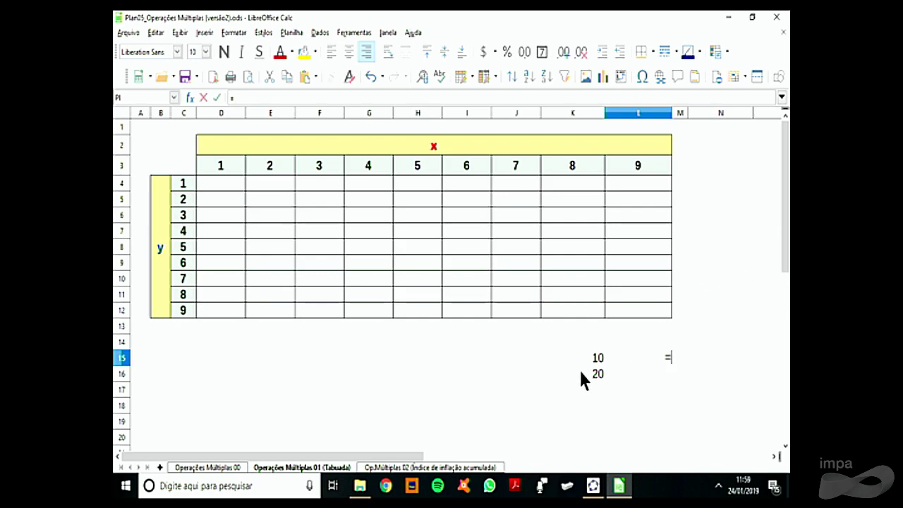
left_click(590, 360)
type("*")
left_click(601, 381)
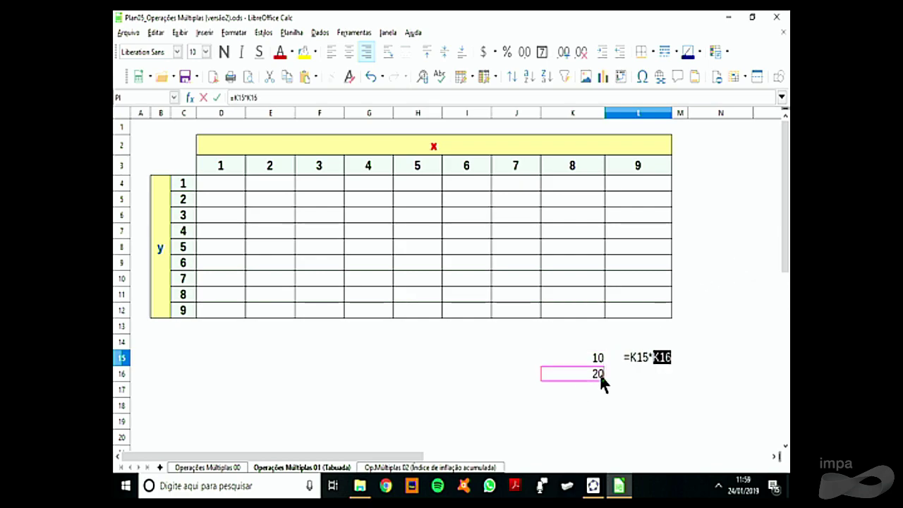
key("Return")
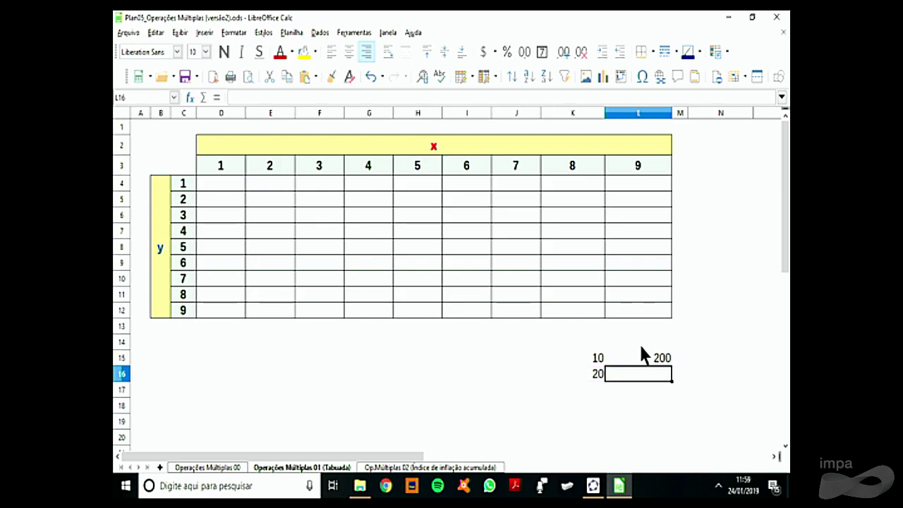
Examine the product formula in cell L15 and the two input cells K15 and K16 it references.
left_click(653, 358)
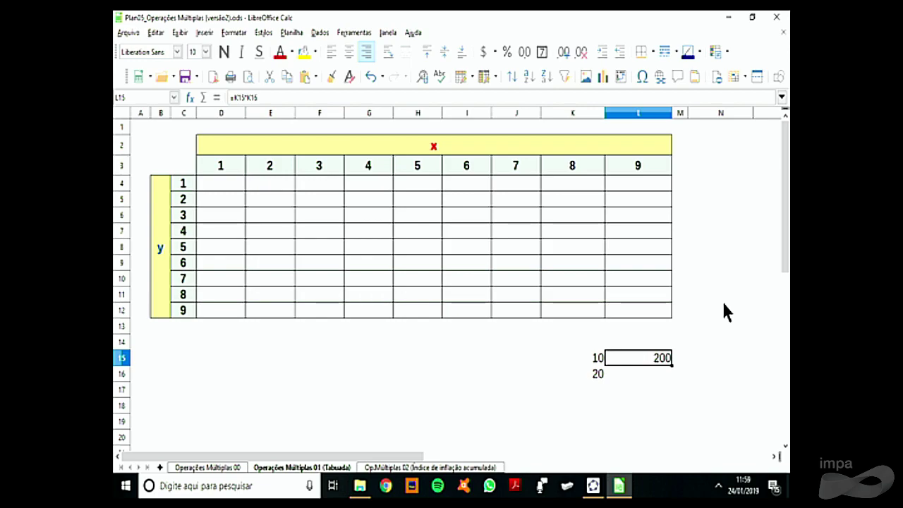
left_click(597, 358)
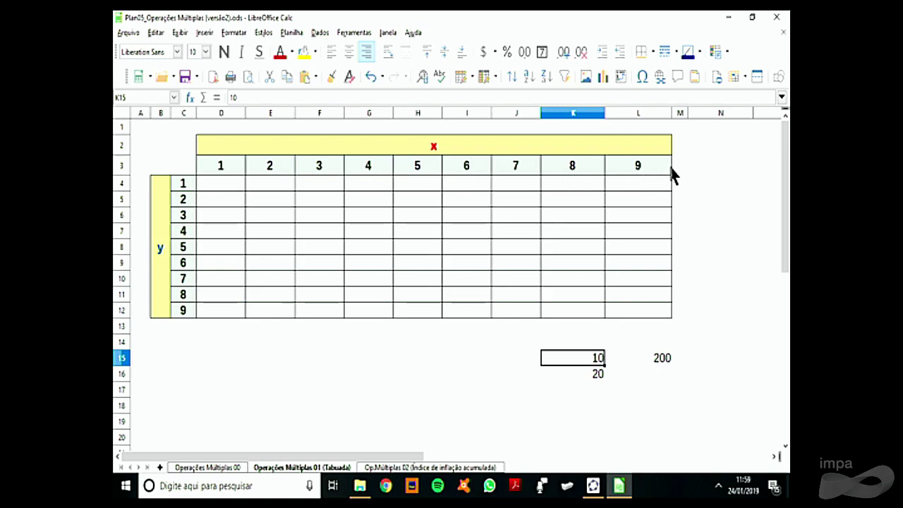
double_click(592, 373)
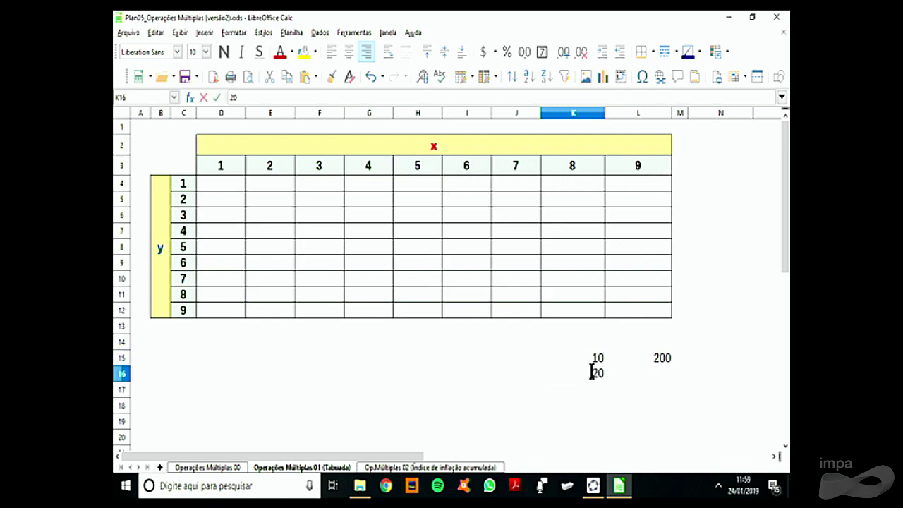
key("Escape")
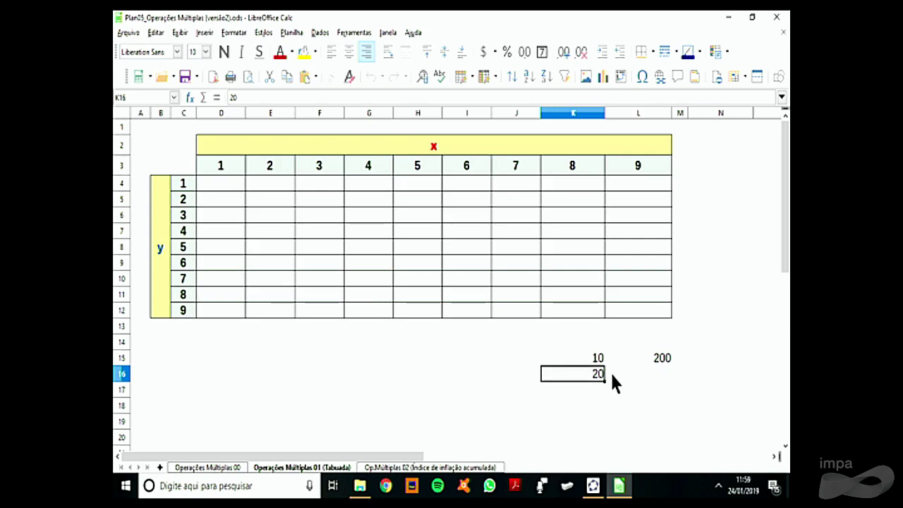
double_click(662, 361)
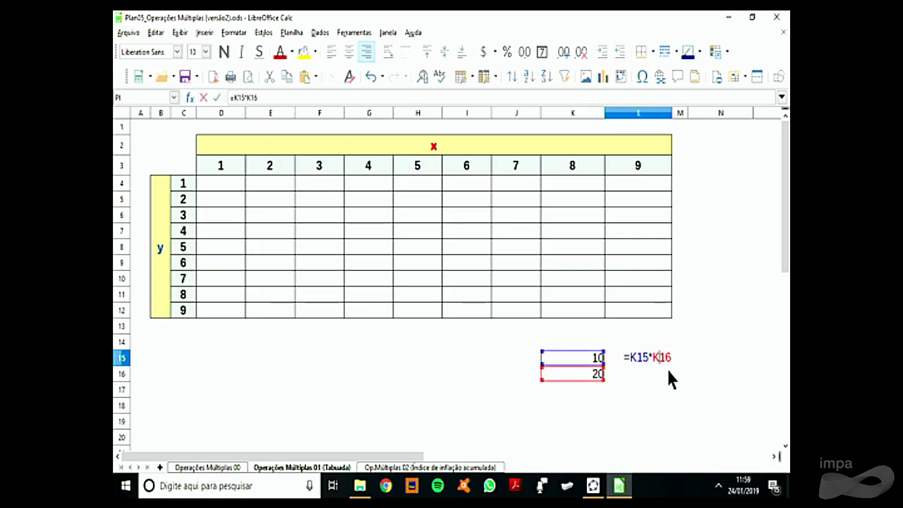
key("Escape")
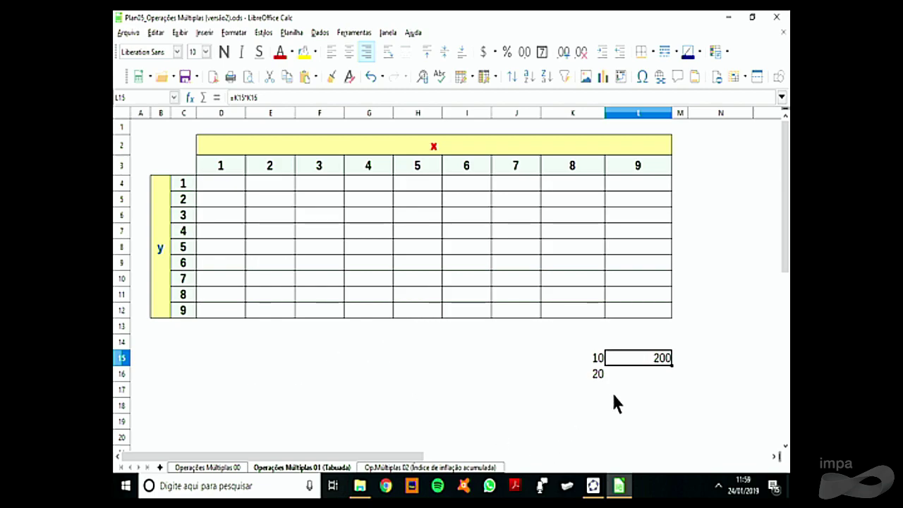
left_click_drag(597, 362, 609, 377)
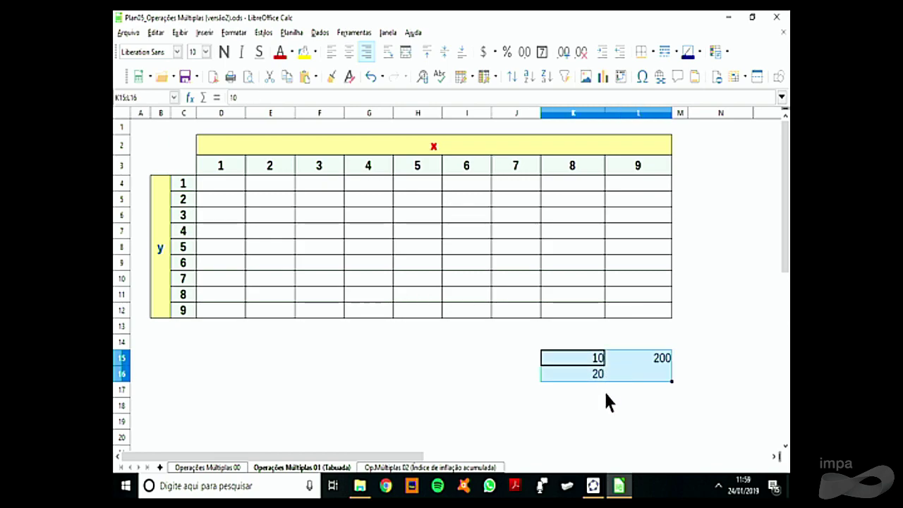
left_click(589, 422)
left_click(667, 362)
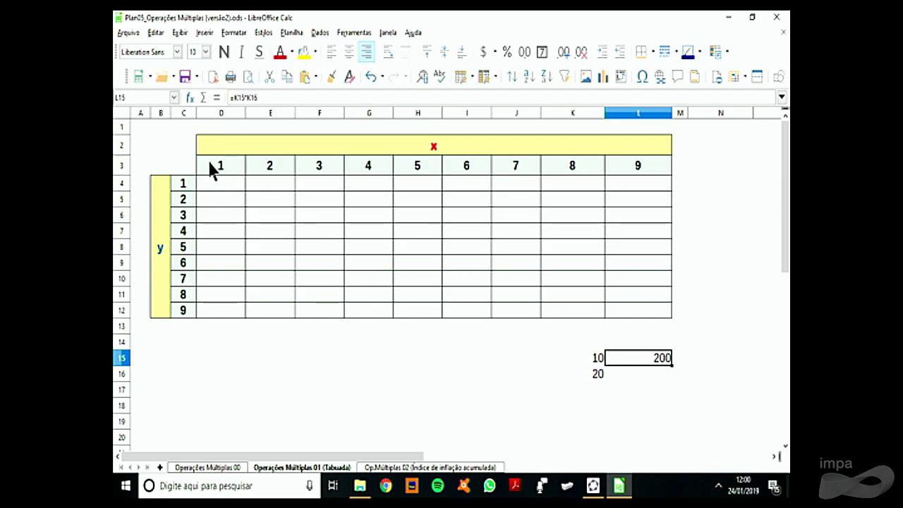
Start Multiple Operations (Operações múltiplas) on the range C3:L12, using cell L15 as the formula cell.
left_click_drag(185, 166, 631, 307)
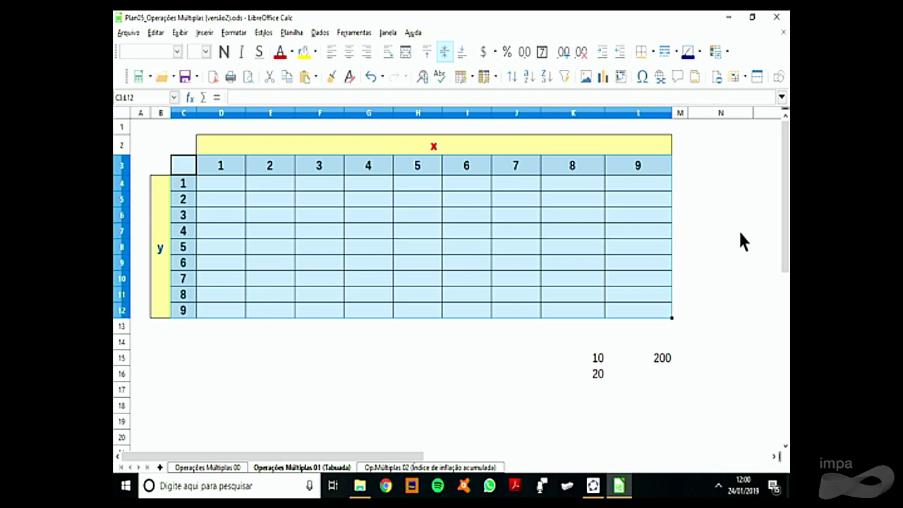
left_click(349, 36)
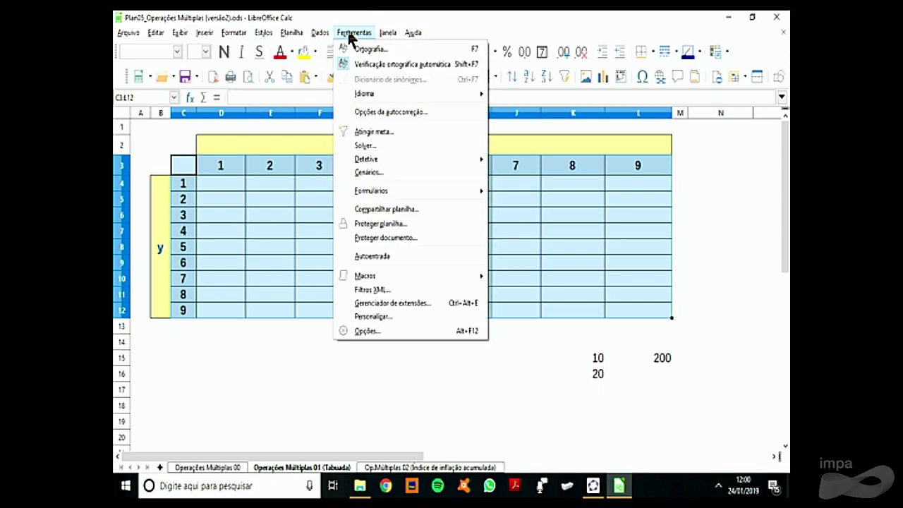
mouse_move(322, 35)
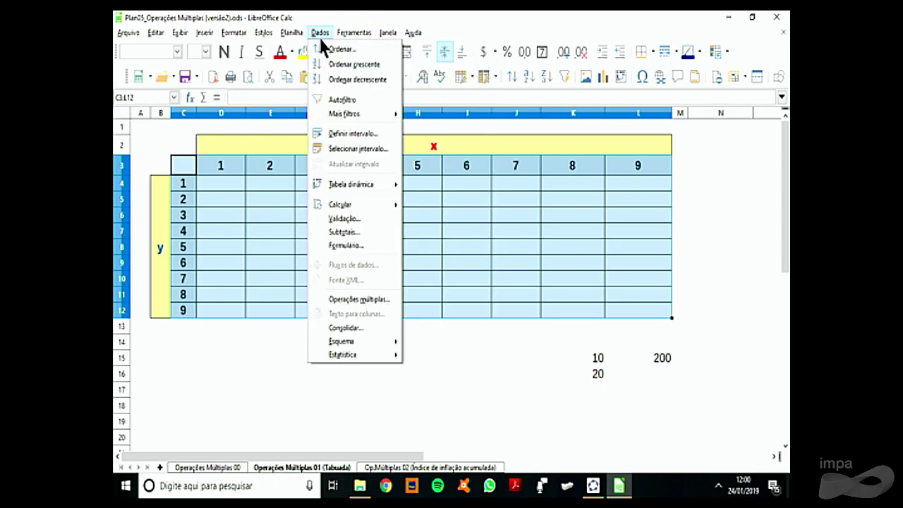
left_click(357, 300)
left_click_drag(542, 251, 317, 246)
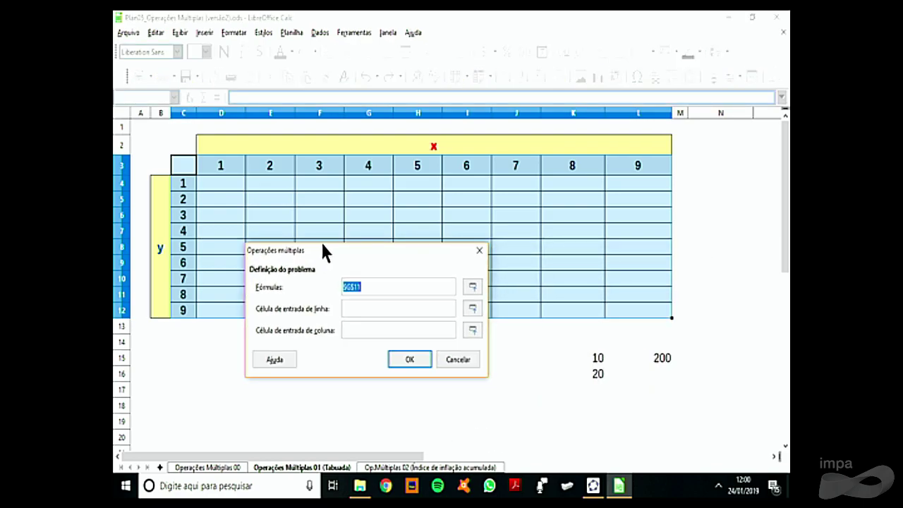
left_click(658, 364)
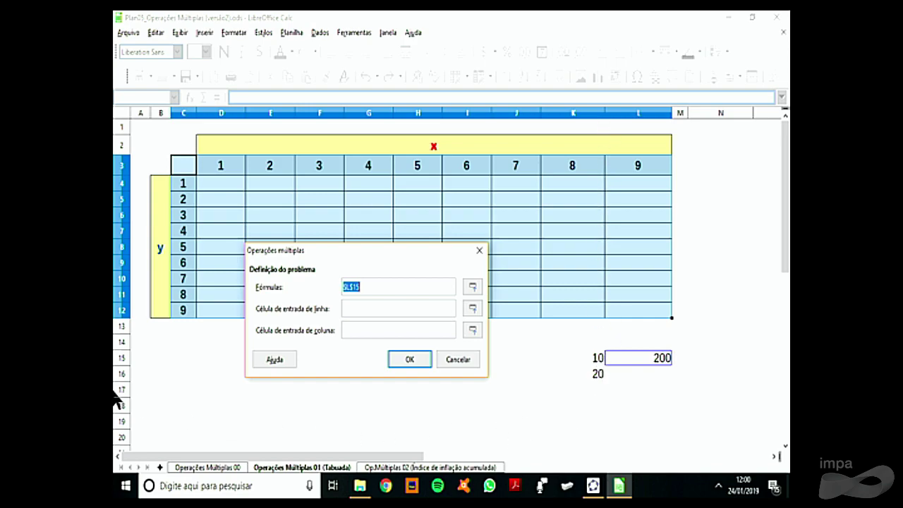
Set the row input cell to K15 and the column input cell to K16, and apply the operation to fill the multiplication table.
left_click(364, 311)
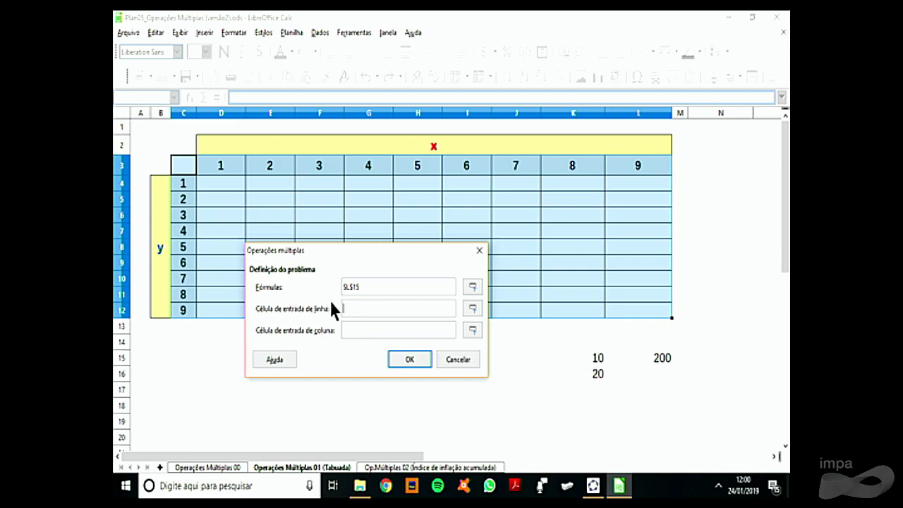
left_click(214, 171)
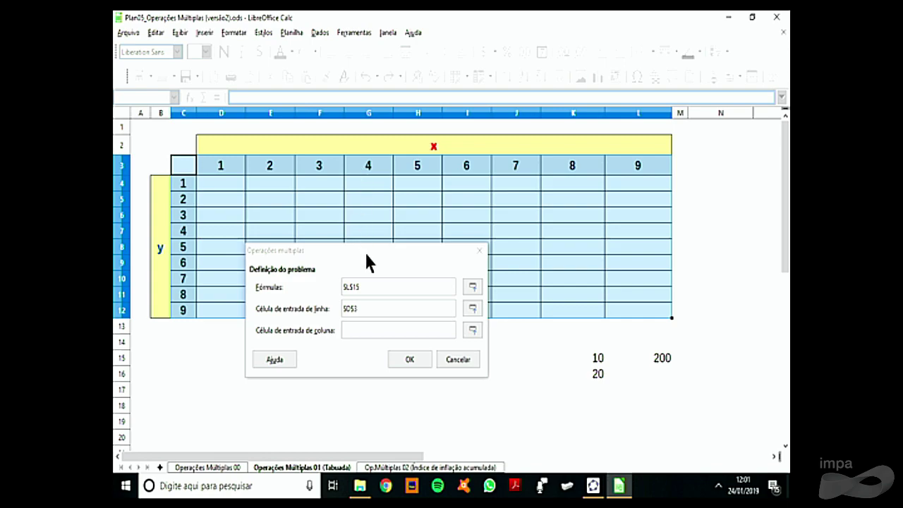
left_click(369, 309)
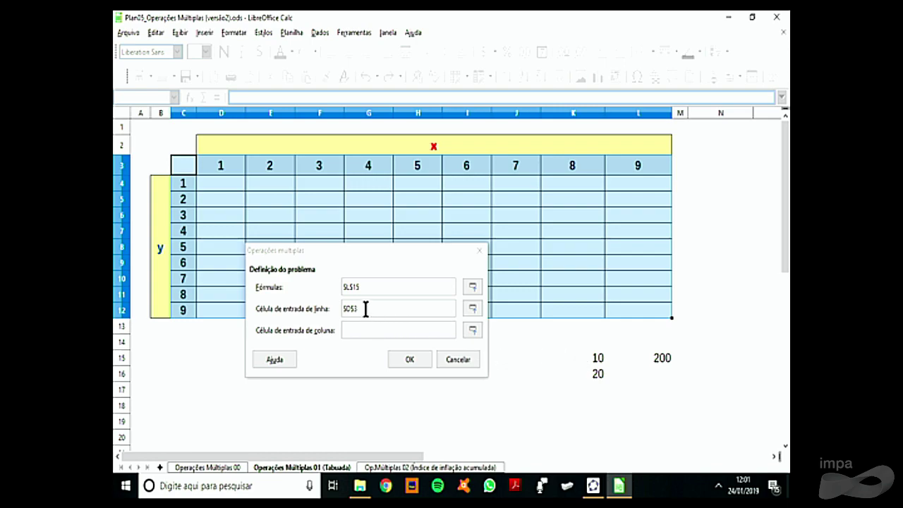
left_click(589, 364)
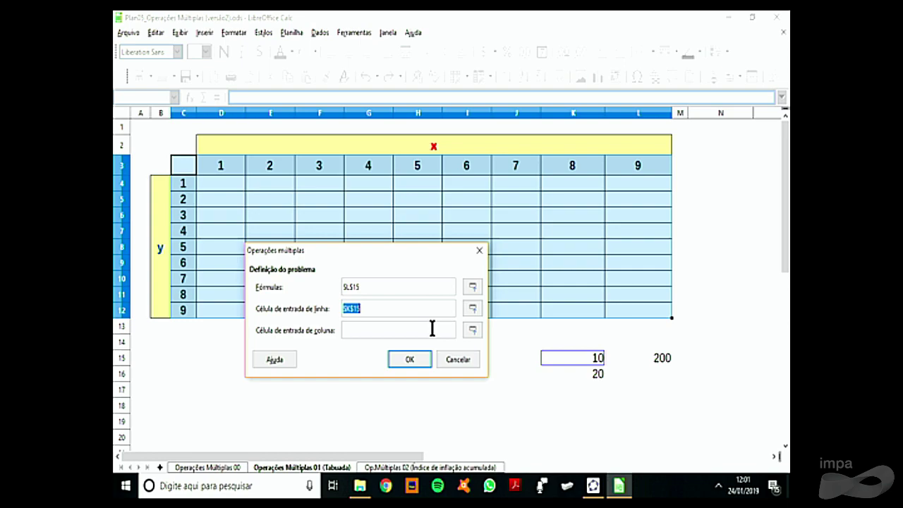
left_click(373, 329)
left_click(594, 376)
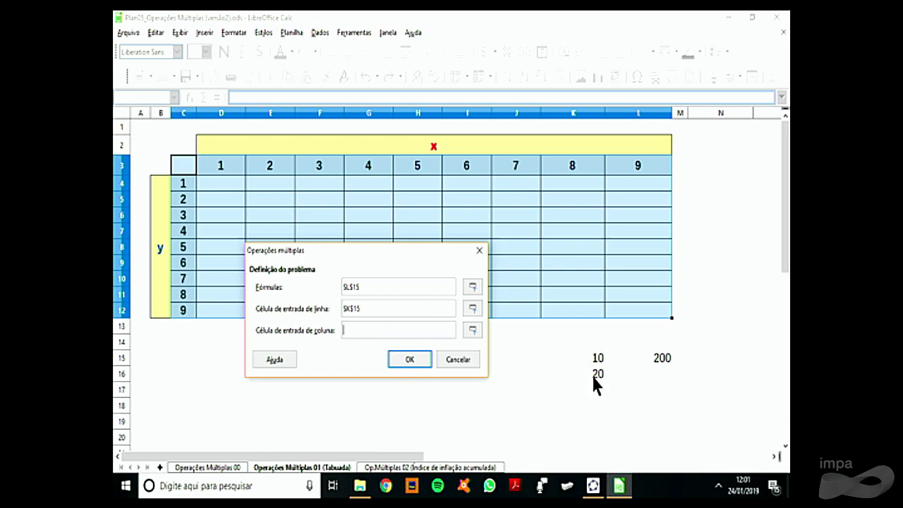
left_click(407, 360)
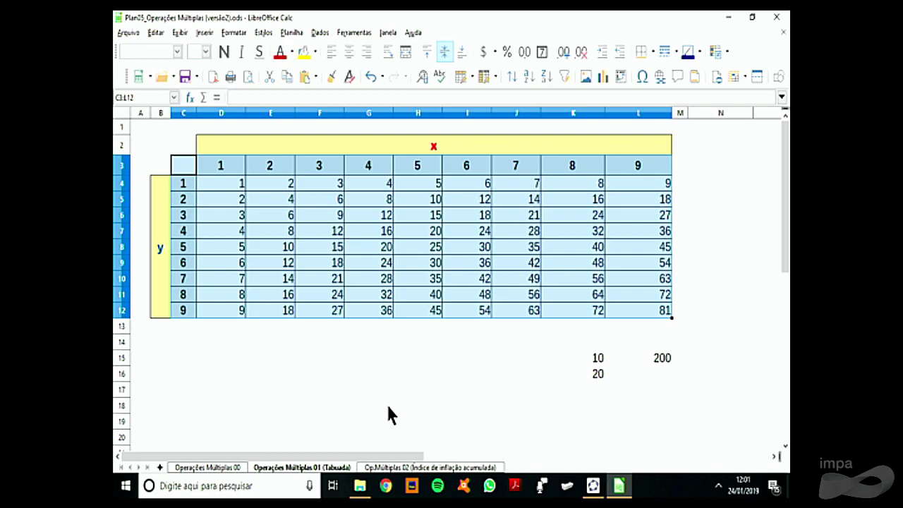